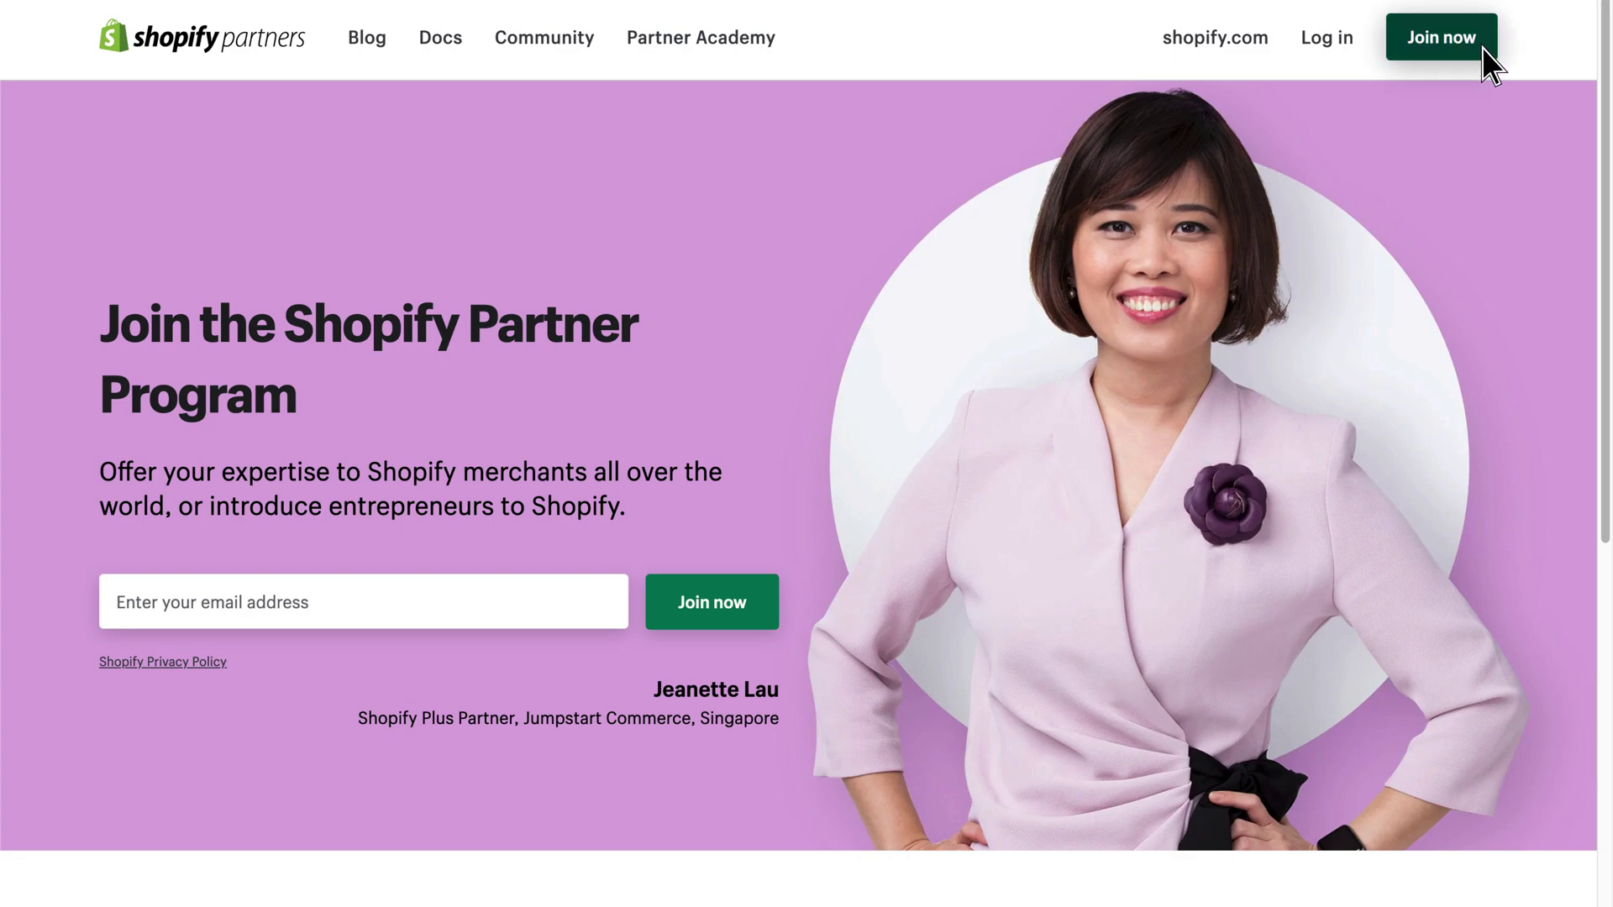
Join the Shopify Partner Program and start creating a new client store.
{"action": "left_click", "coordinate": [1482, 47]}
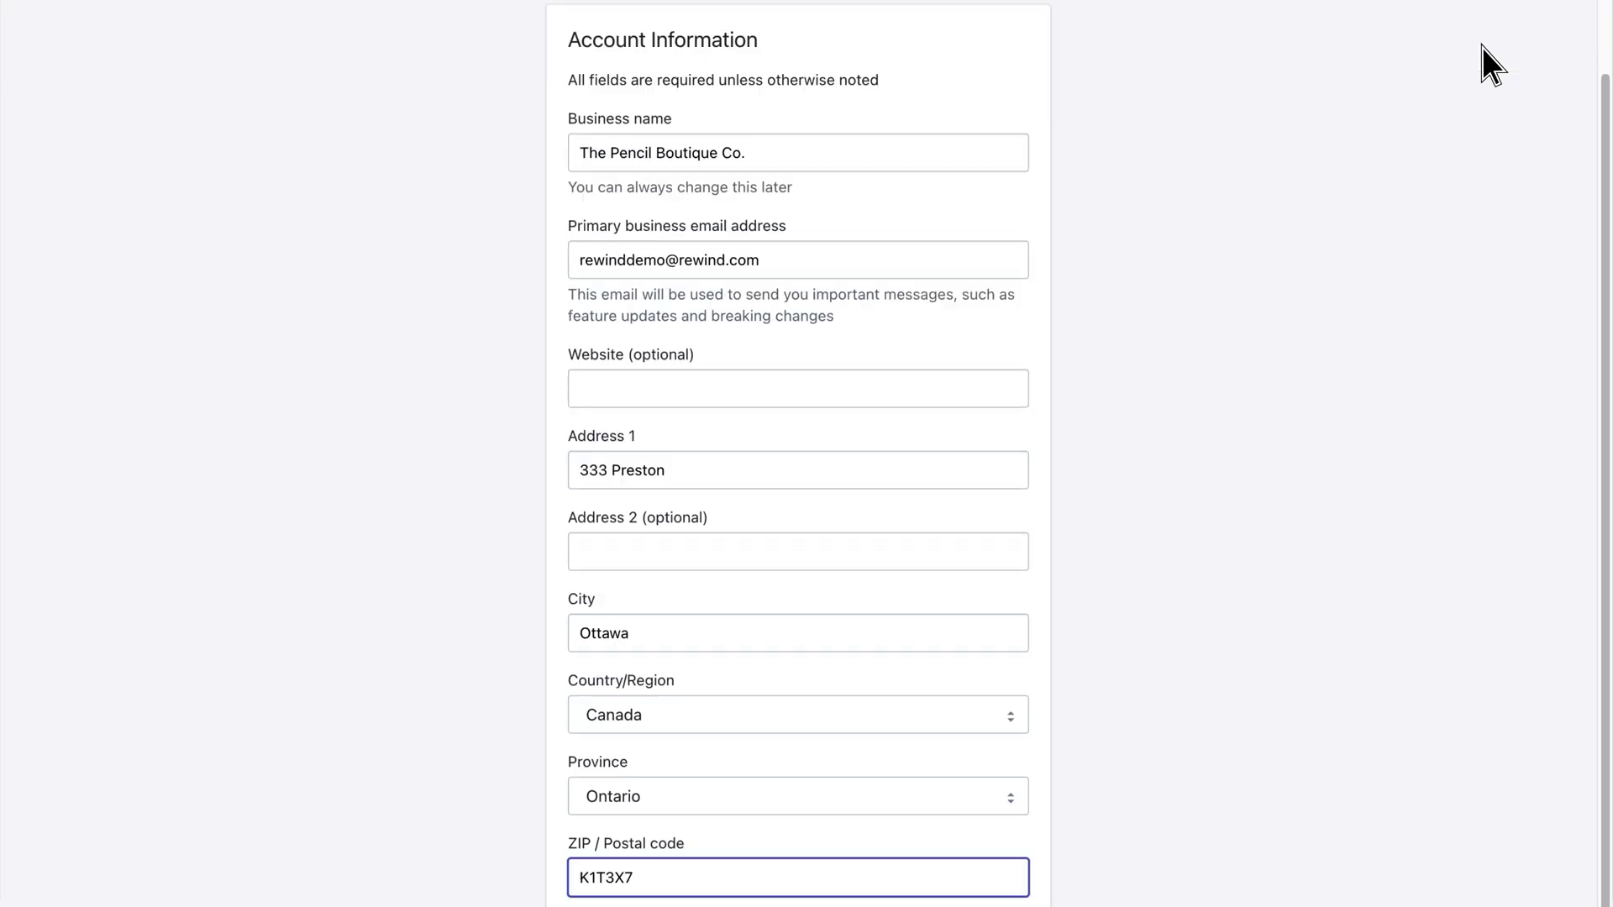
{"action": "scroll", "coordinate": [1483, 61], "scroll_direction": "down", "scroll_amount": 6}
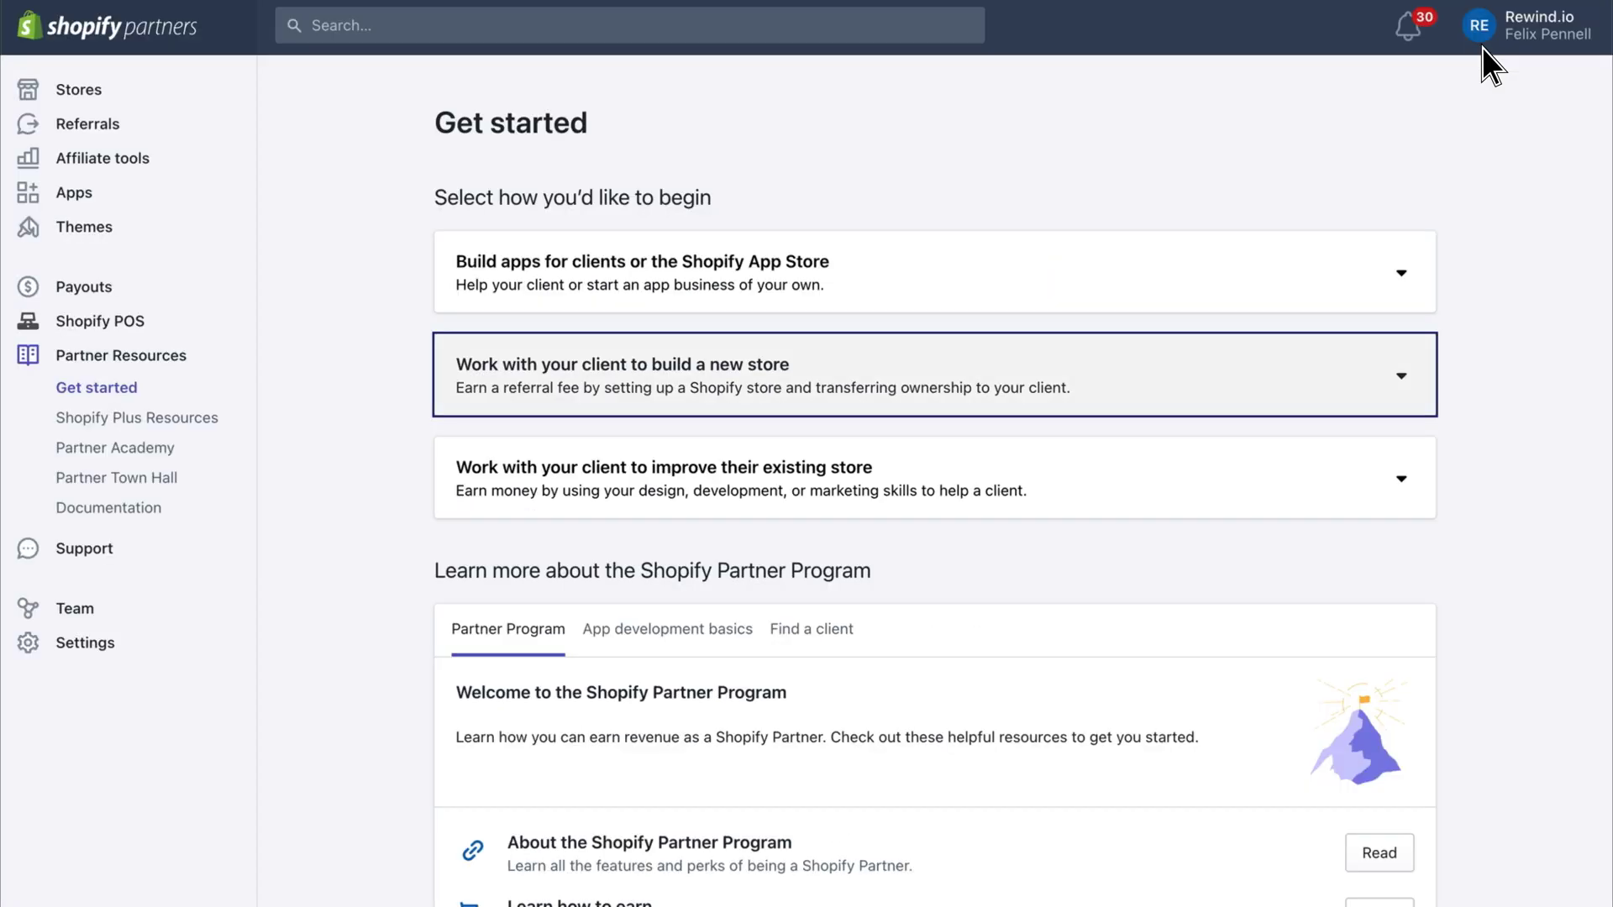
{"action": "left_click", "coordinate": [932, 349]}
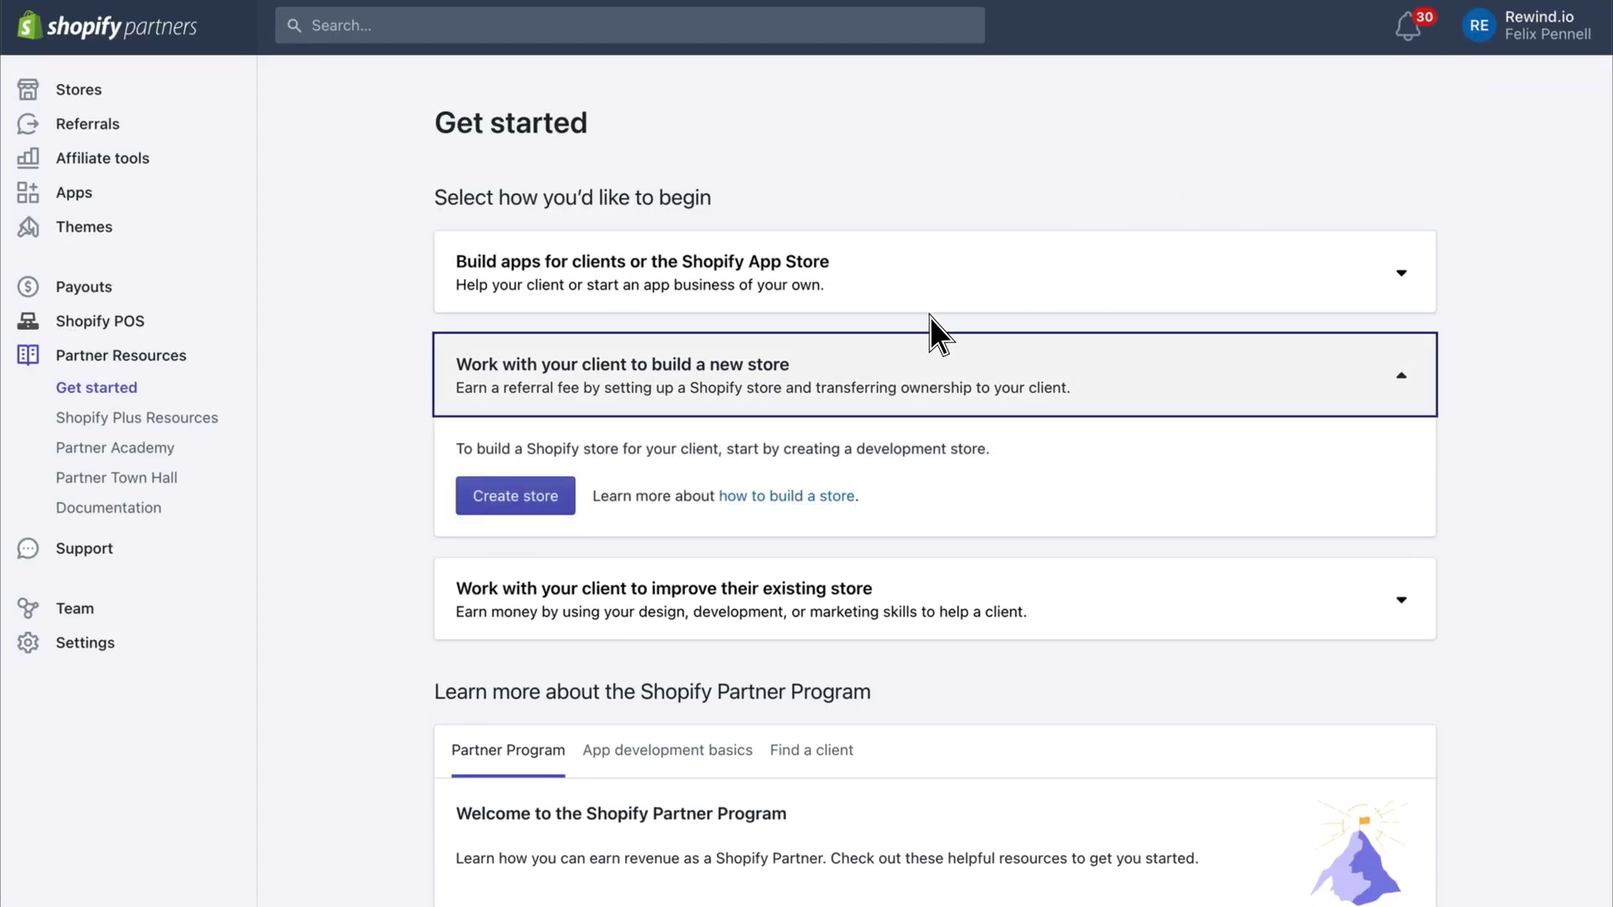
{"action": "left_click", "coordinate": [563, 504]}
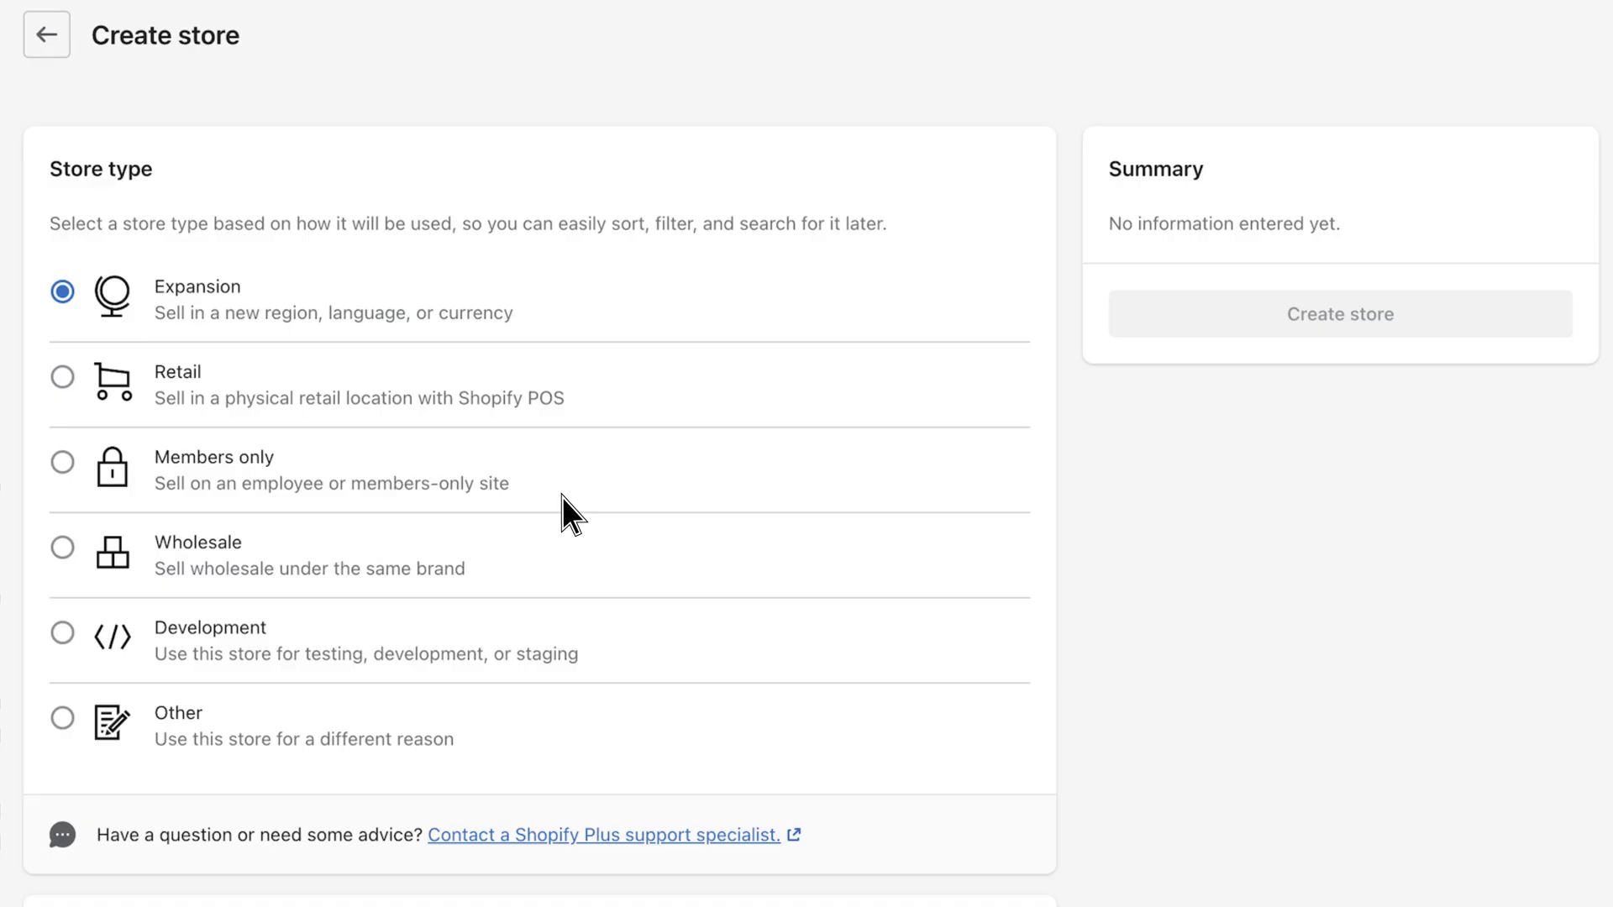
Make it a Development store named 'stagingboomerangbucks'.
{"action": "left_click", "coordinate": [63, 635]}
{"action": "scroll", "coordinate": [63, 636], "scroll_direction": "down", "scroll_amount": 5}
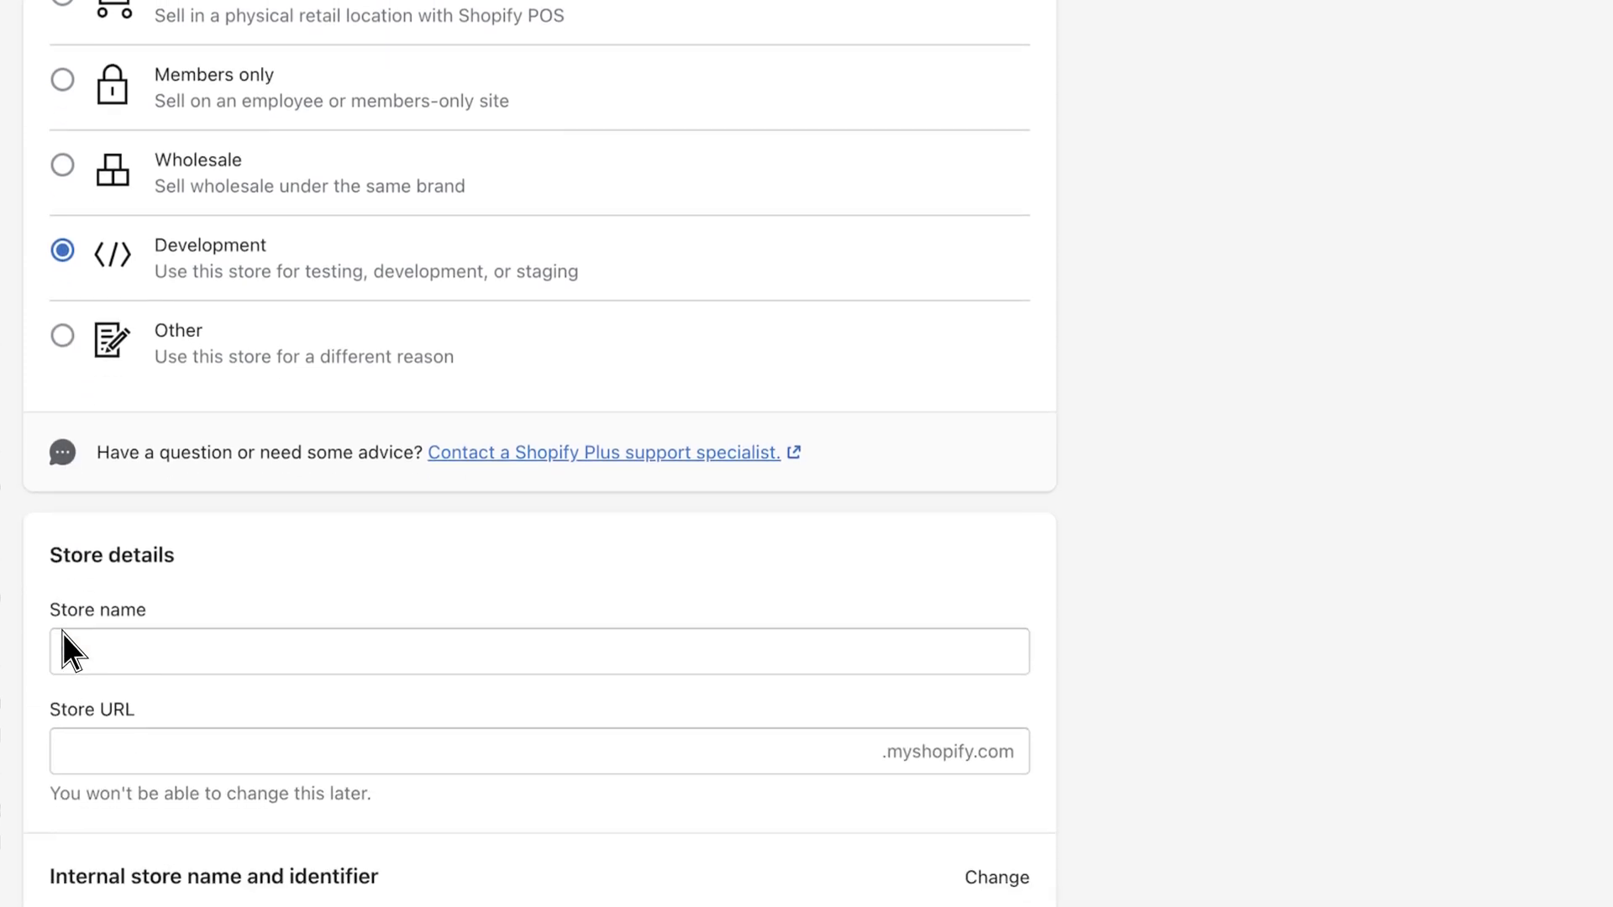
{"action": "left_click", "coordinate": [63, 634]}
{"action": "type", "text": "stagingboomerangbucks"}
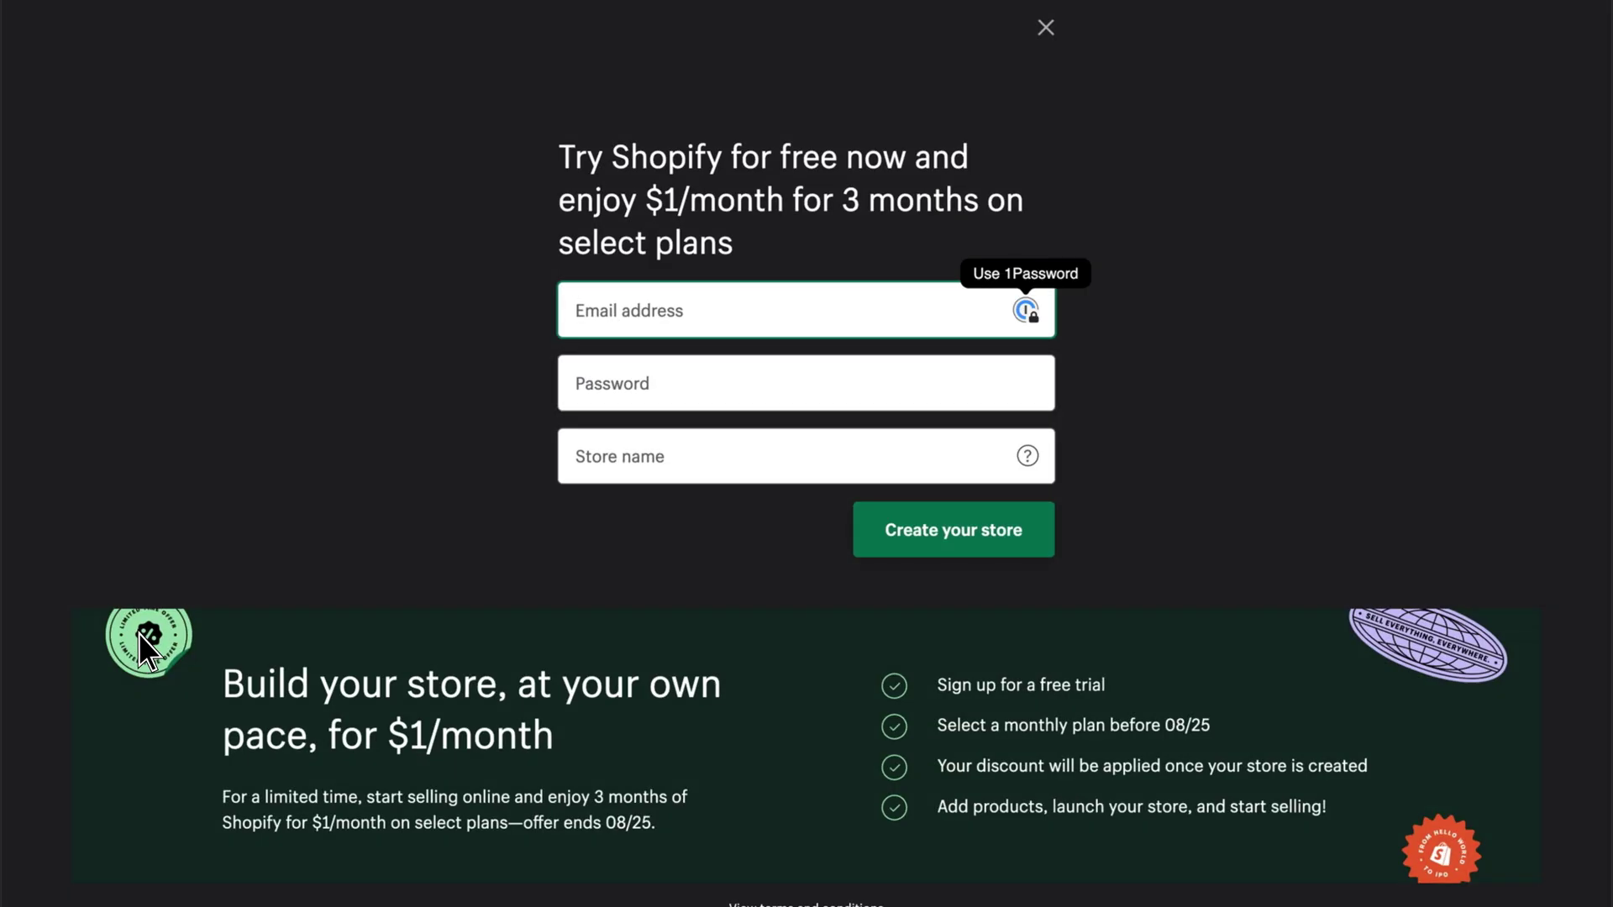
Create the free-trial store with the account e-mail and password, answering 'I'm just starting'.
{"action": "key", "text": "Tab"}
{"action": "type", "text": "••••••••••••••••••••"}
{"action": "key", "text": "Tab"}
{"action": "type", "text": "test"}
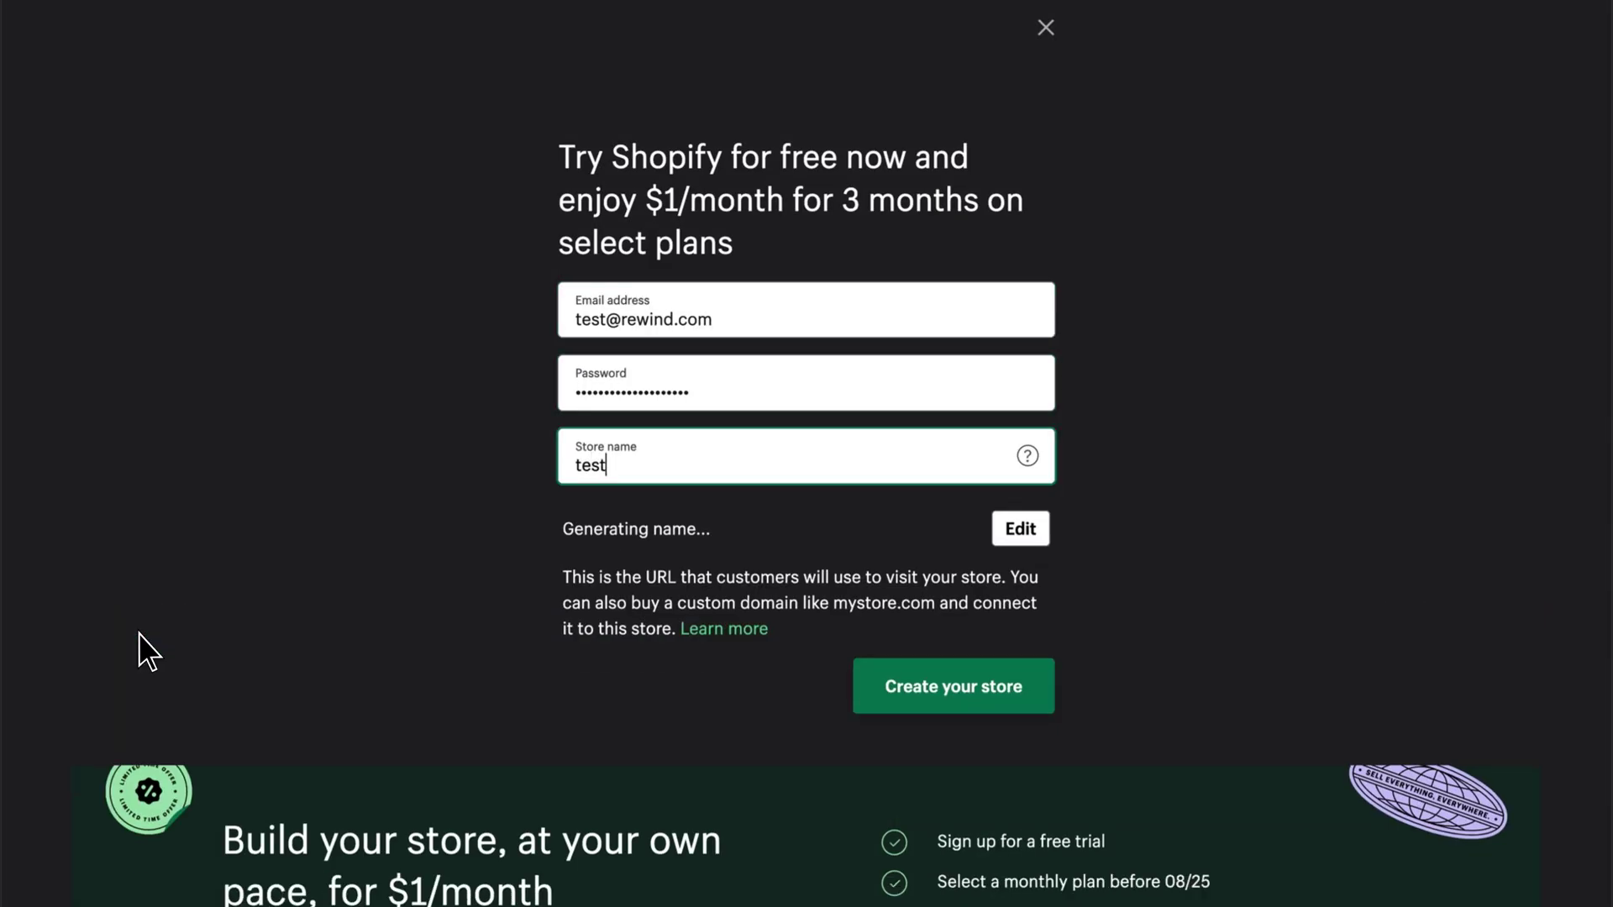
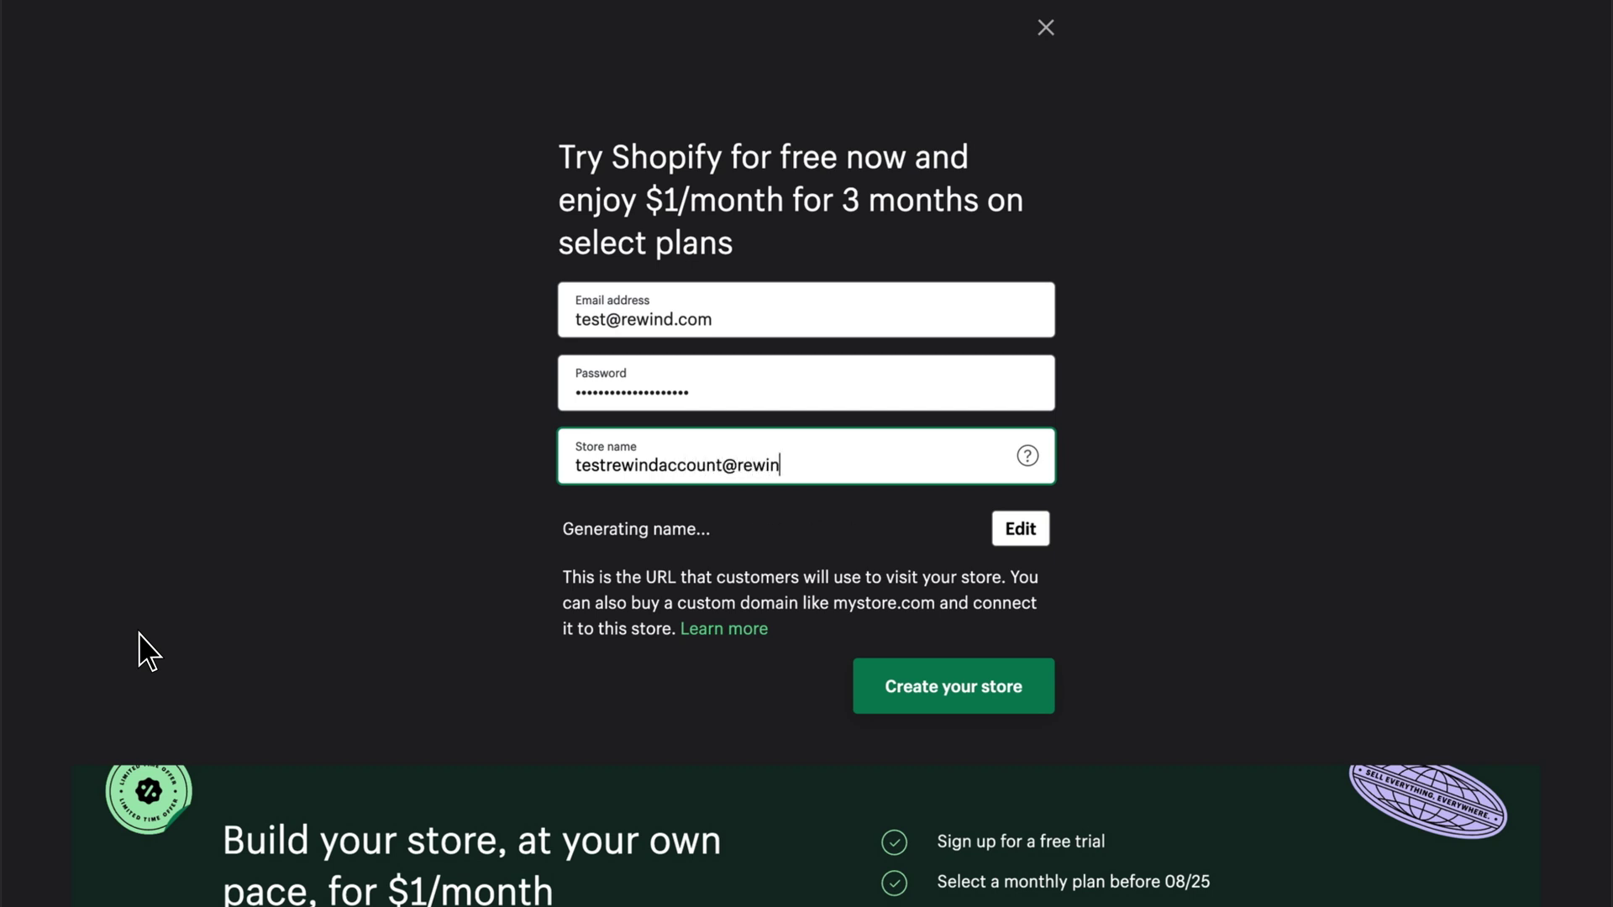
{"action": "left_click", "coordinate": [871, 713]}
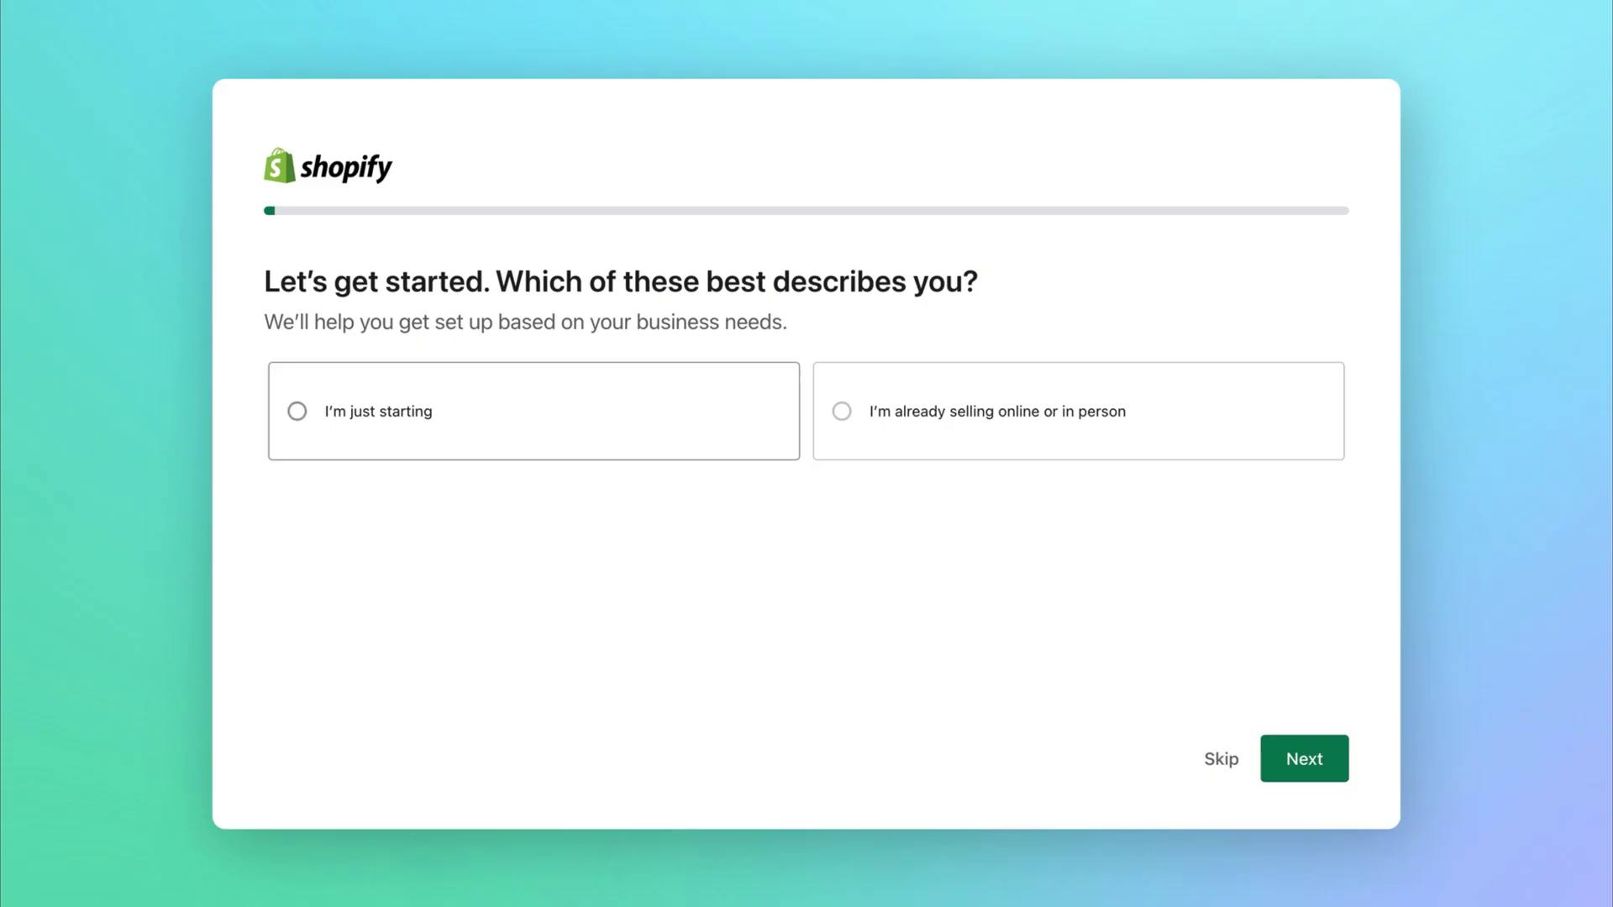
{"action": "left_click", "coordinate": [378, 411]}
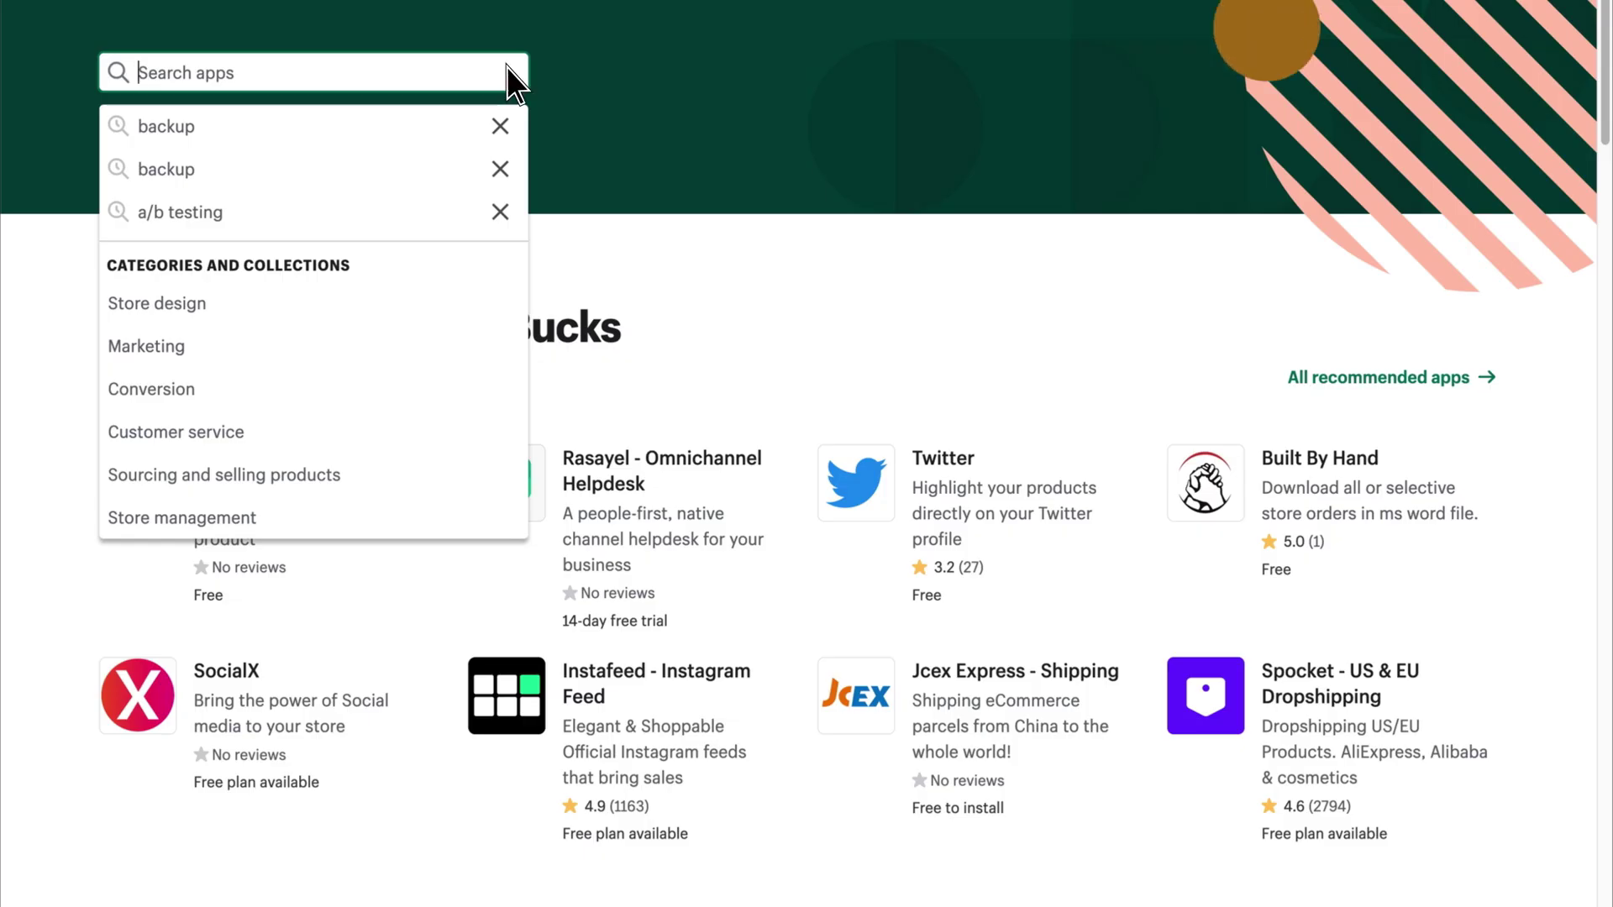
Search the App Store for 'rewind copy' and open the Rewind Copy (formerly Replay) app.
{"action": "type", "text": "rewind c"}
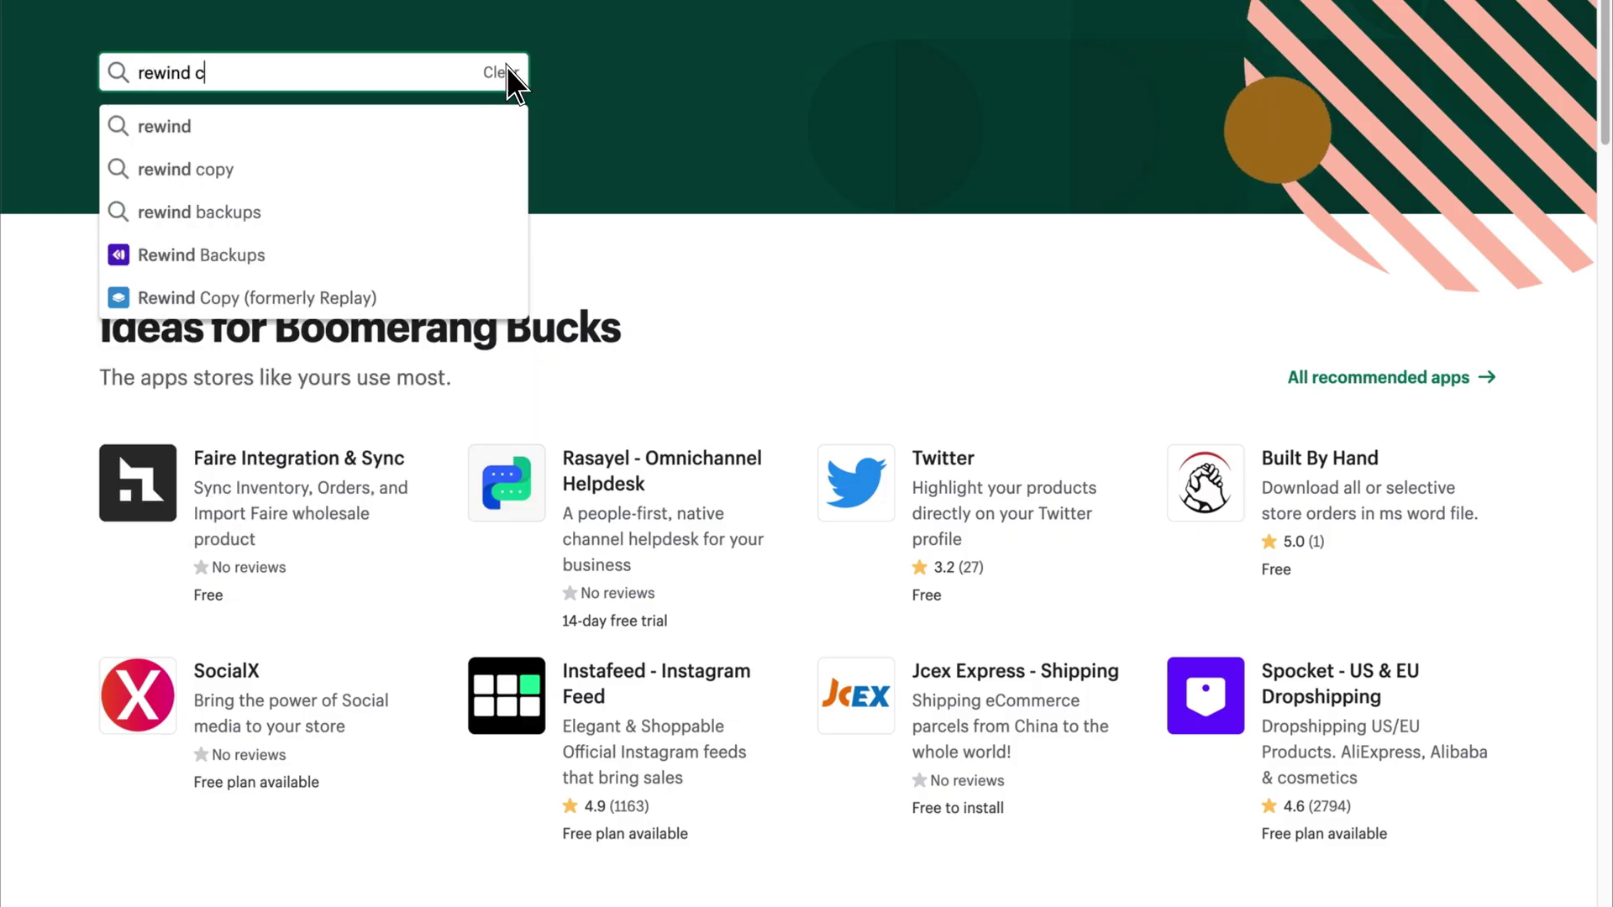
{"action": "type", "text": "opy"}
{"action": "key", "text": "Return"}
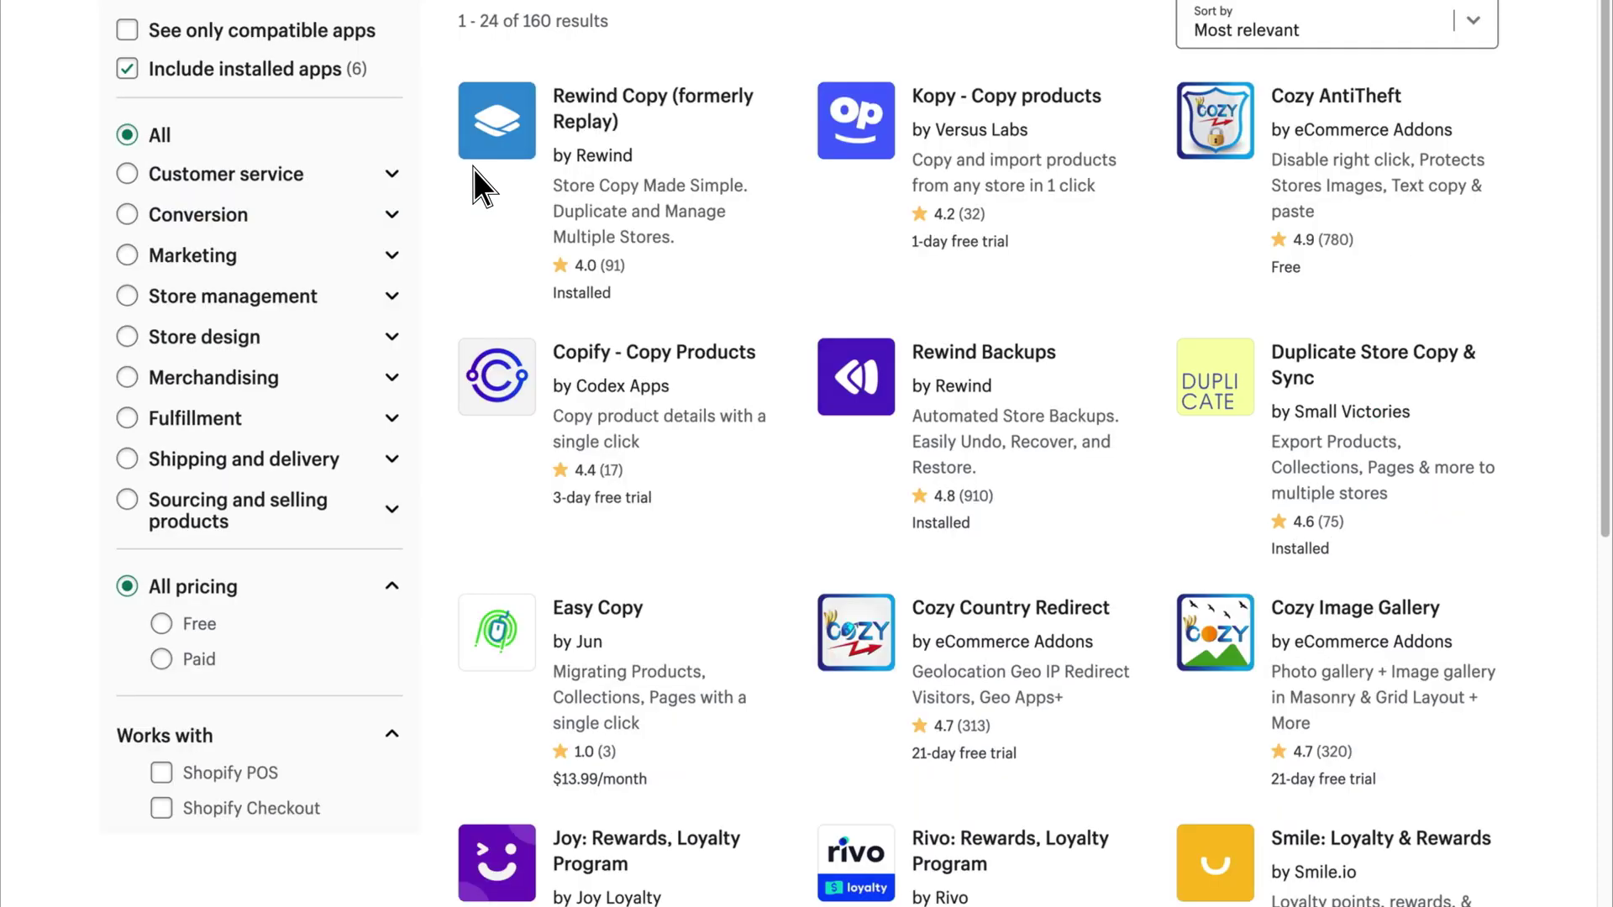
{"action": "left_click", "coordinate": [710, 102]}
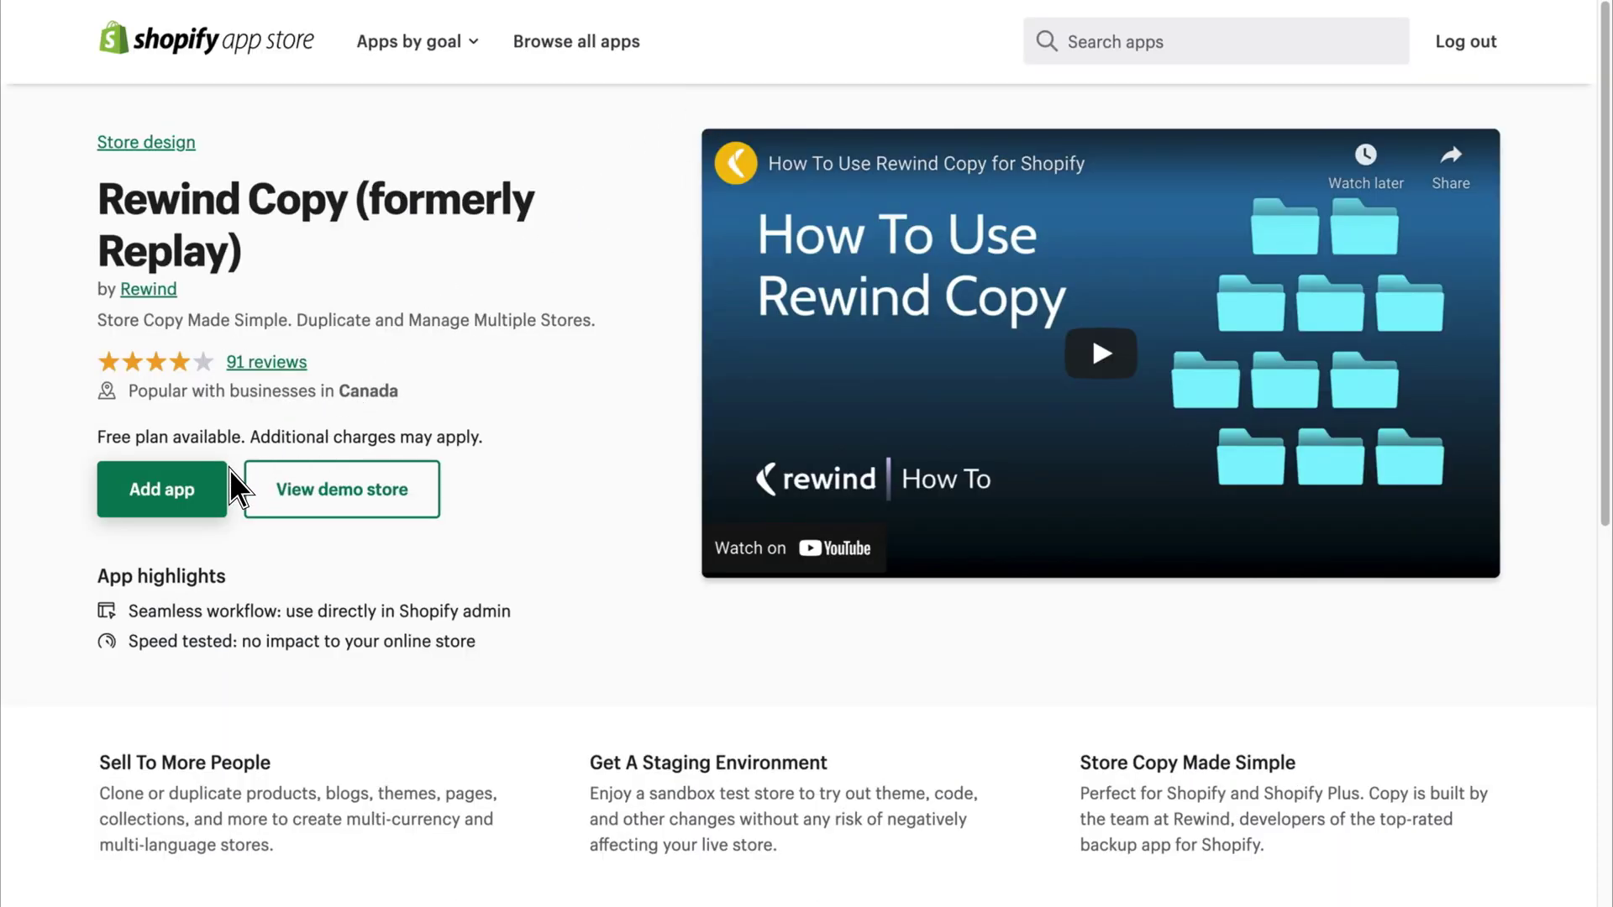
Install Rewind Copy on Boomerang Bucks with the Unlimited plan and one destination store.
{"action": "left_click", "coordinate": [210, 502]}
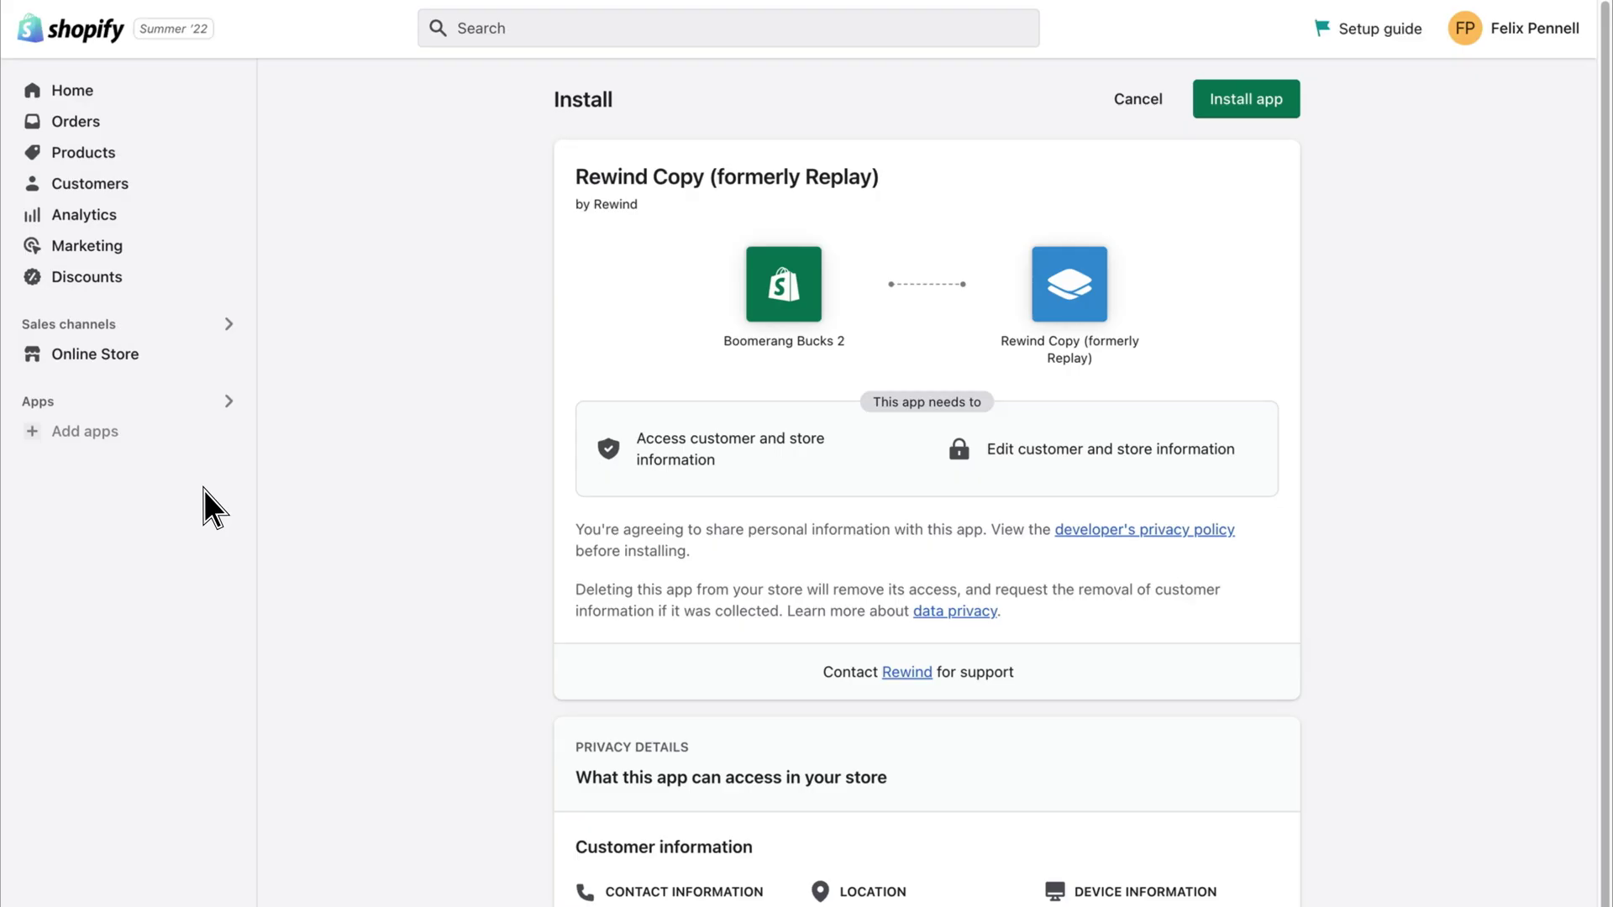
{"action": "left_click", "coordinate": [1292, 103]}
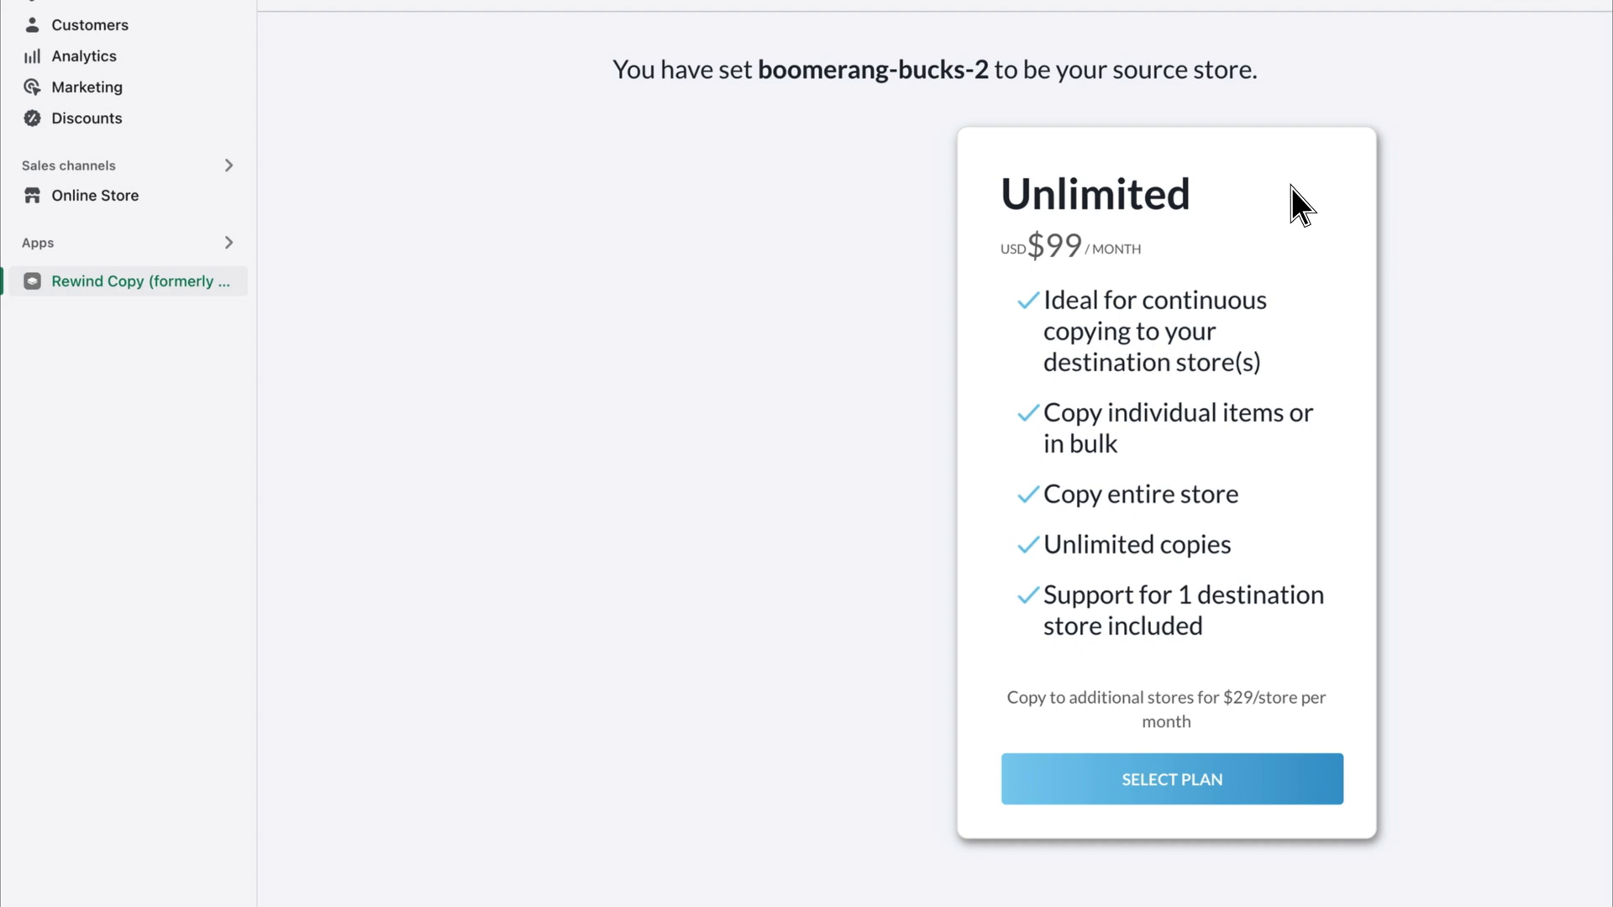
{"action": "left_click", "coordinate": [1292, 774]}
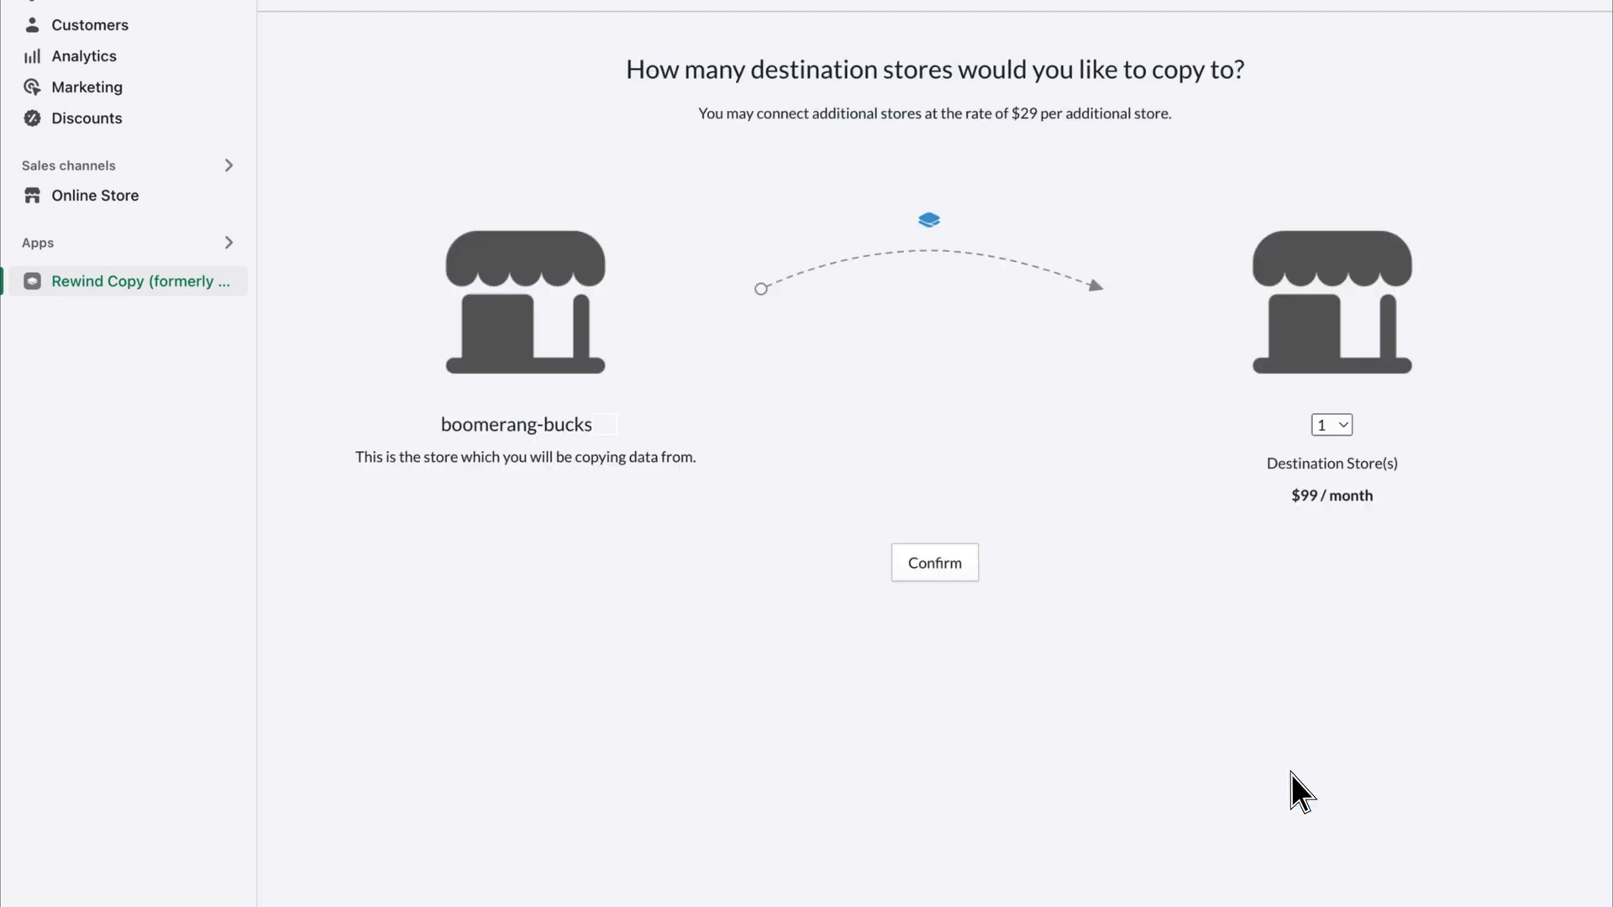
{"action": "left_click", "coordinate": [967, 569]}
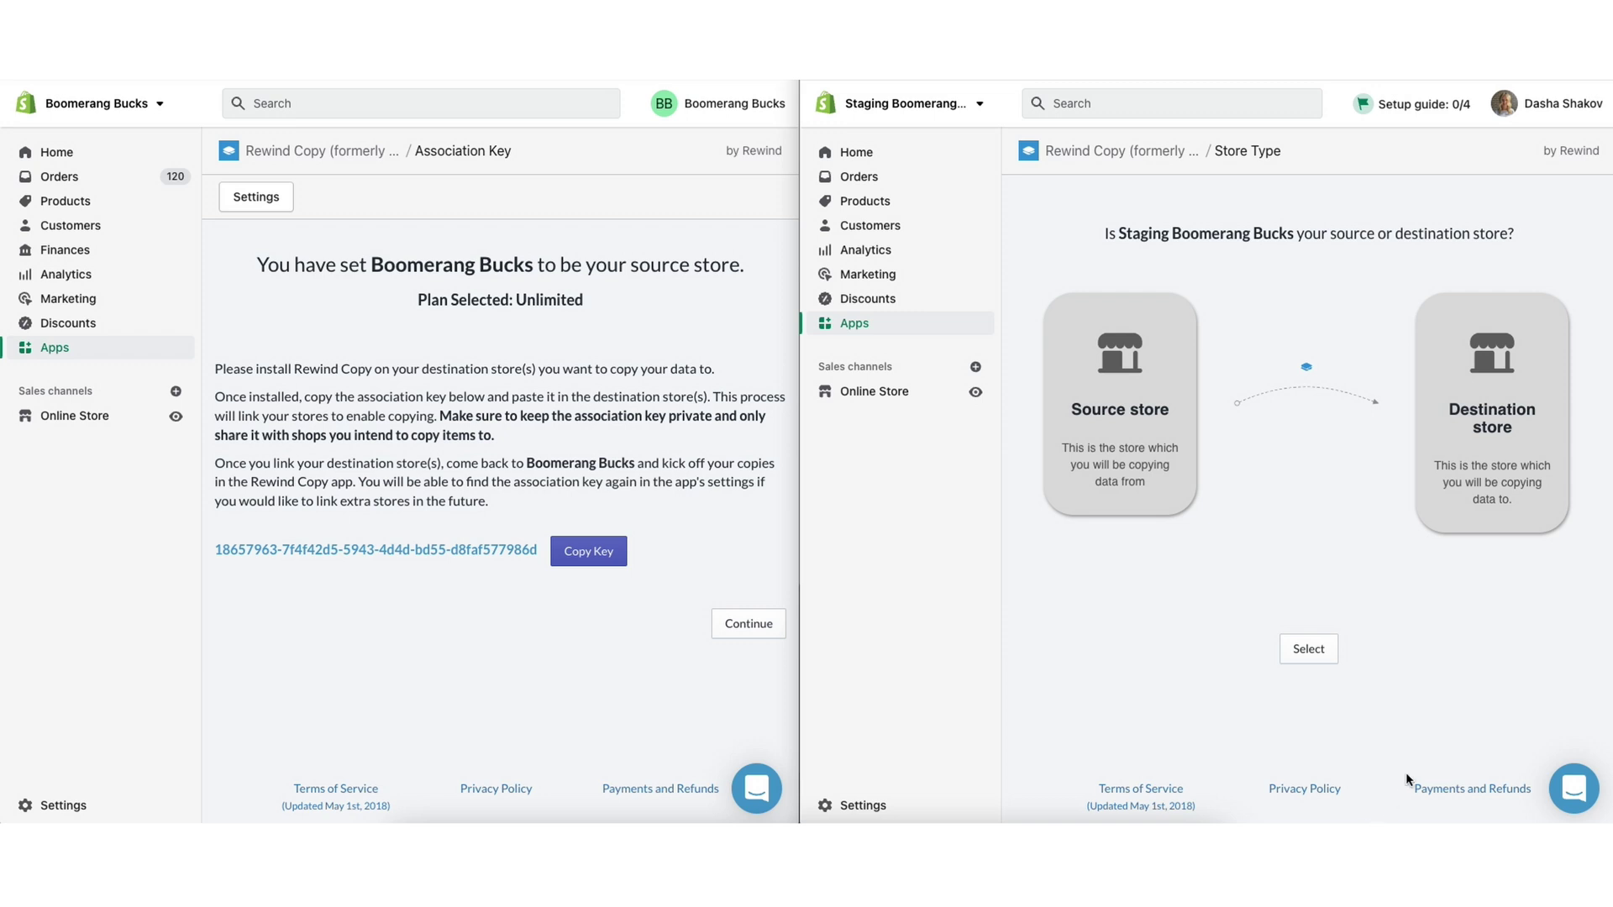
Set the staging store as destination and link it to Boomerang Bucks with the pasted association key.
{"action": "left_click", "coordinate": [1495, 408]}
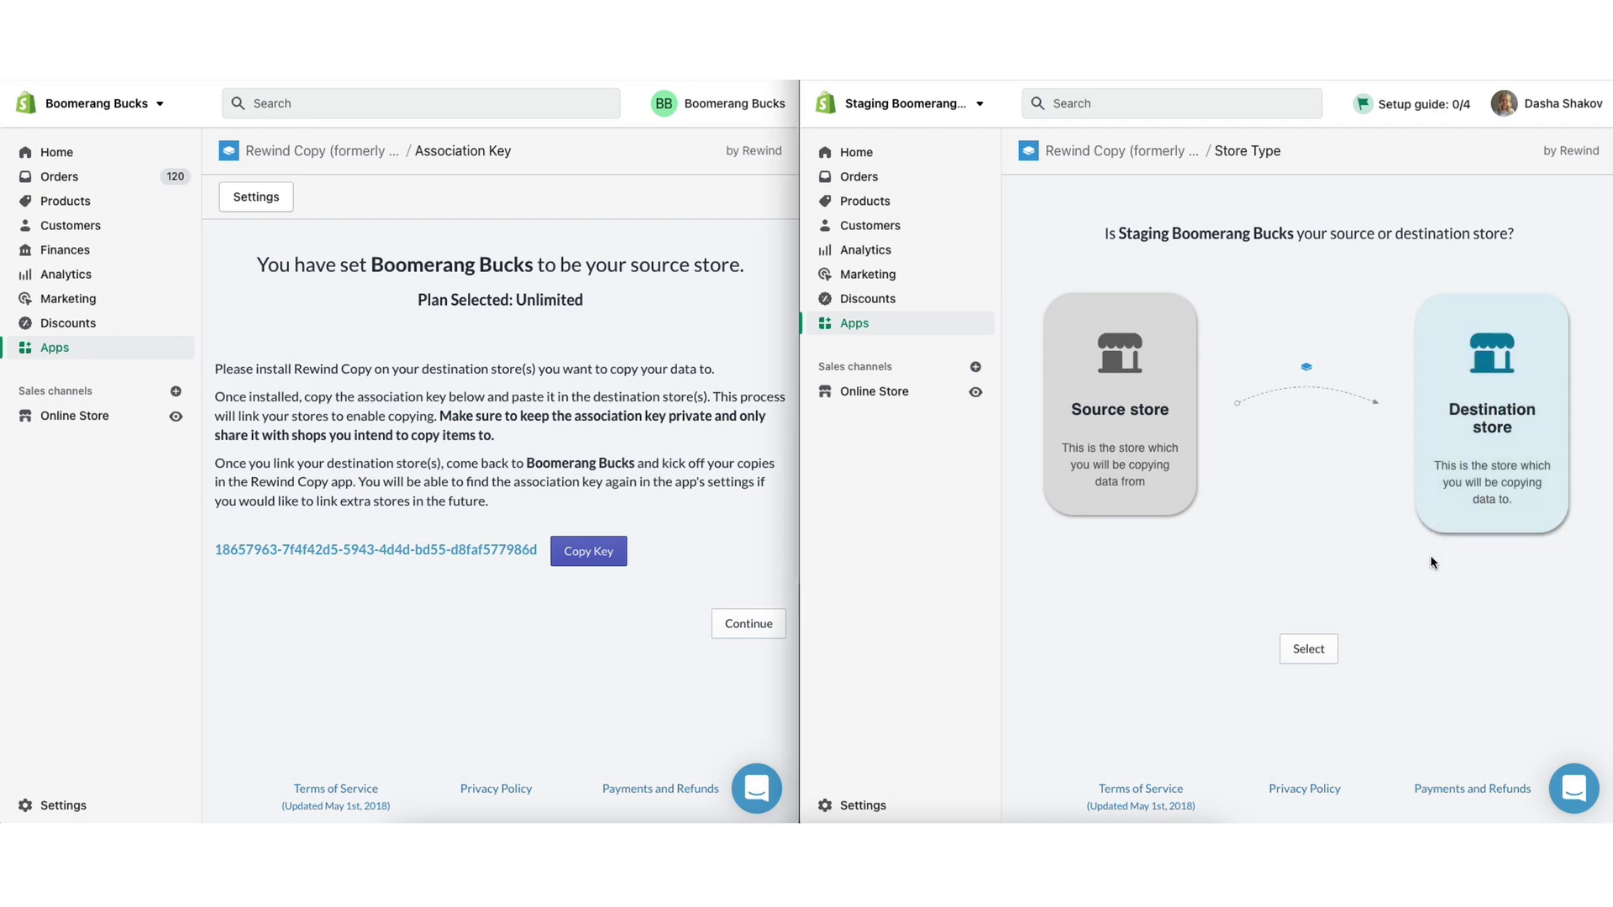
{"action": "left_click", "coordinate": [1307, 651]}
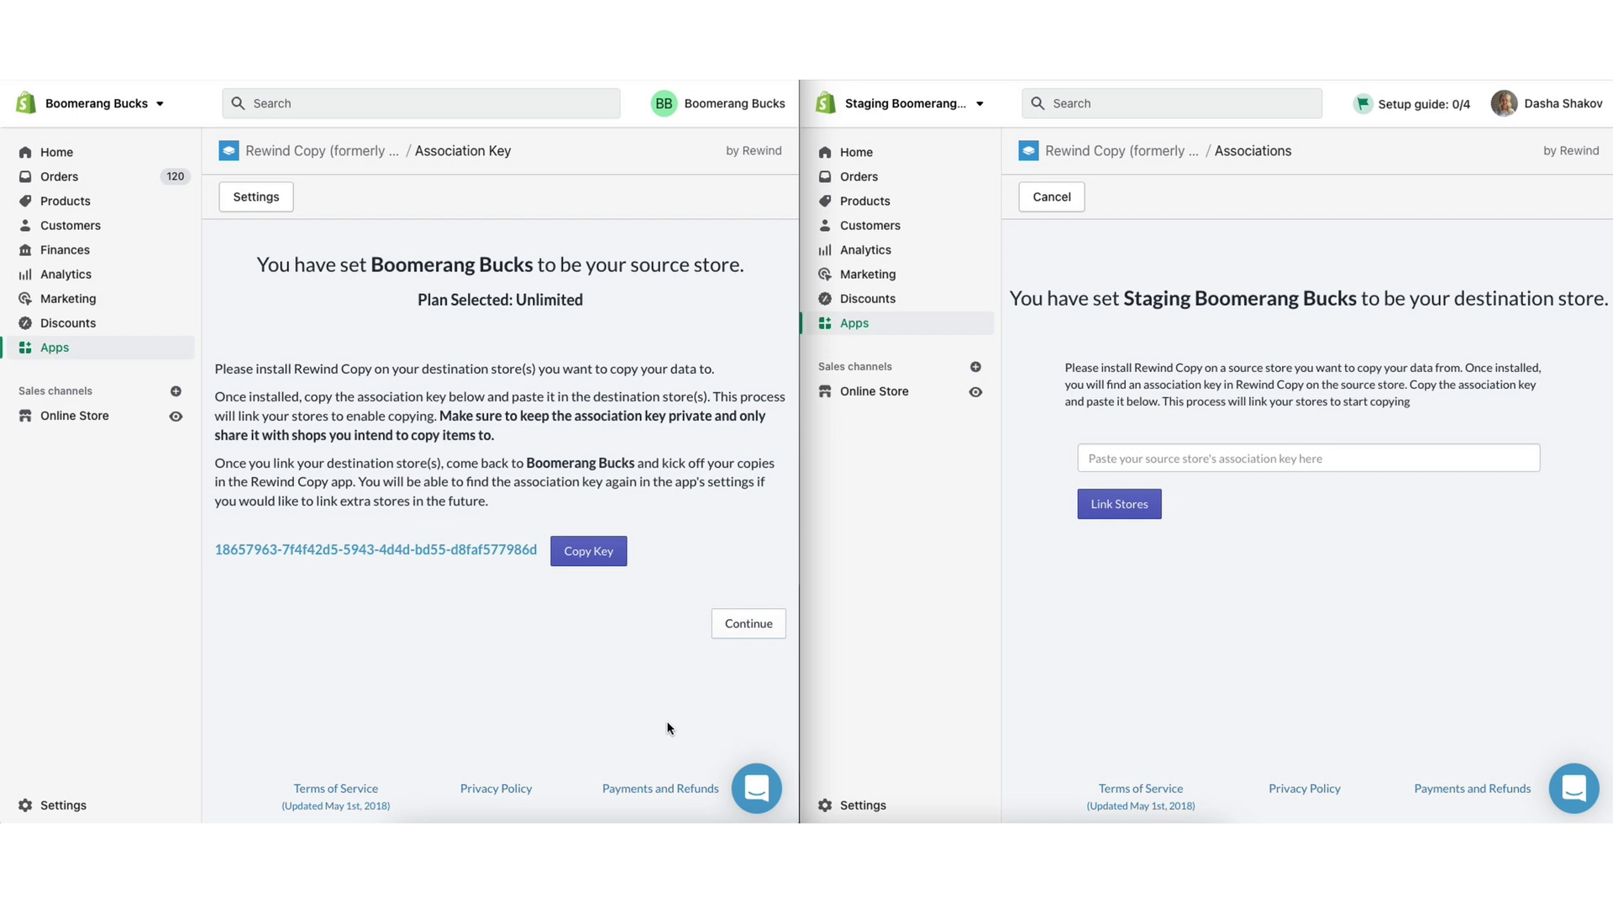
{"action": "left_click", "coordinate": [605, 564]}
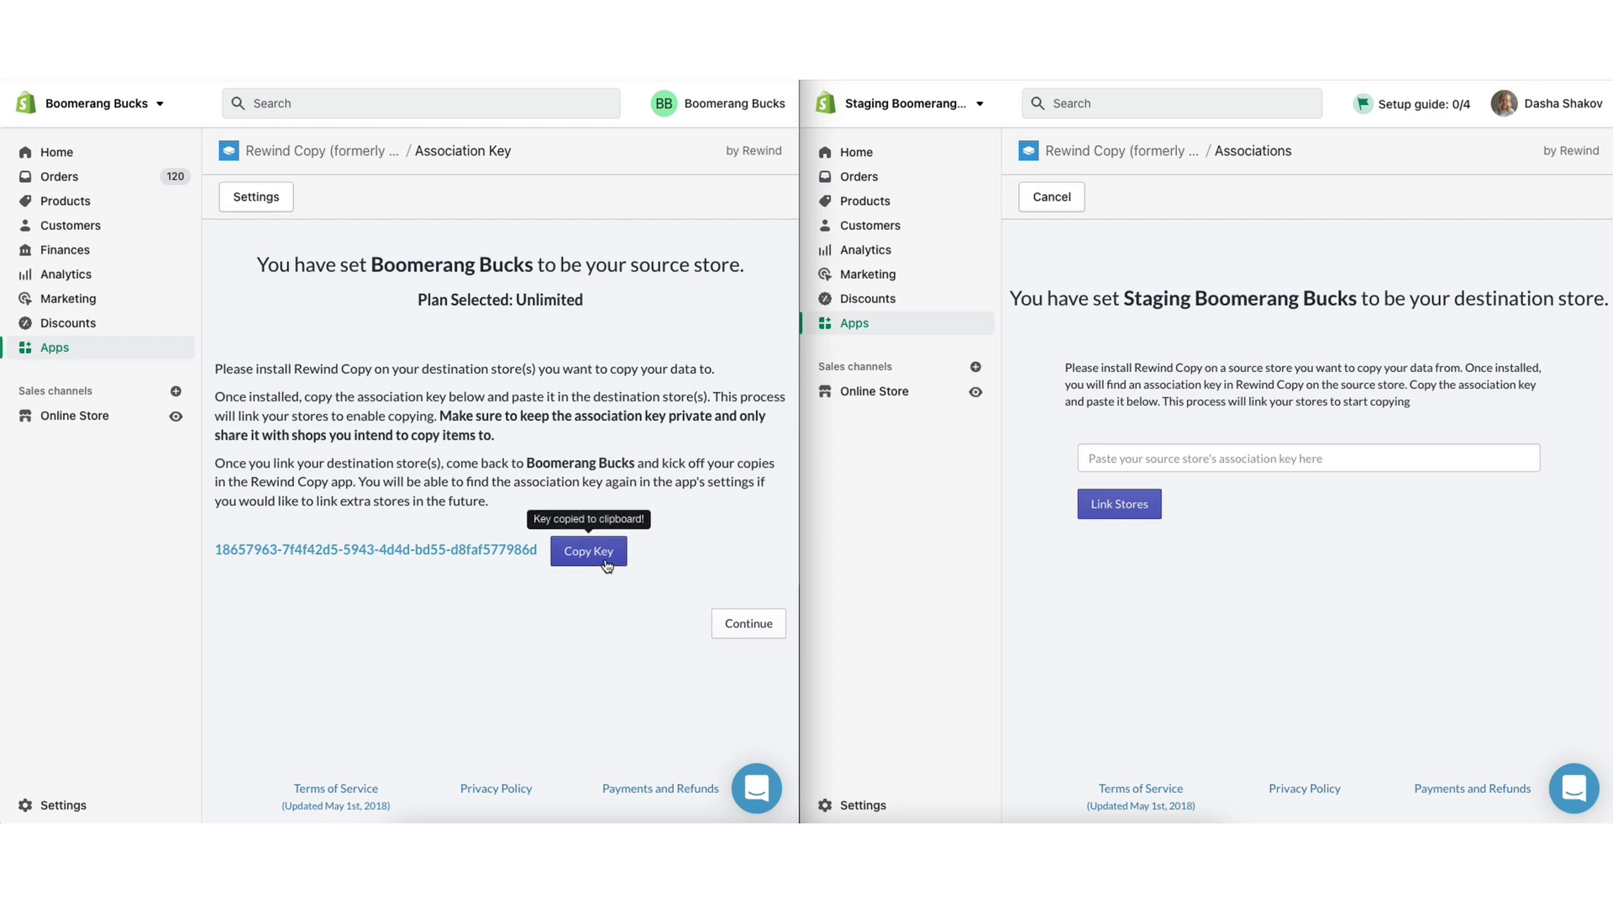
{"action": "left_click", "coordinate": [1105, 463]}
{"action": "key", "text": "ctrl+v"}
{"action": "left_click", "coordinate": [1239, 507]}
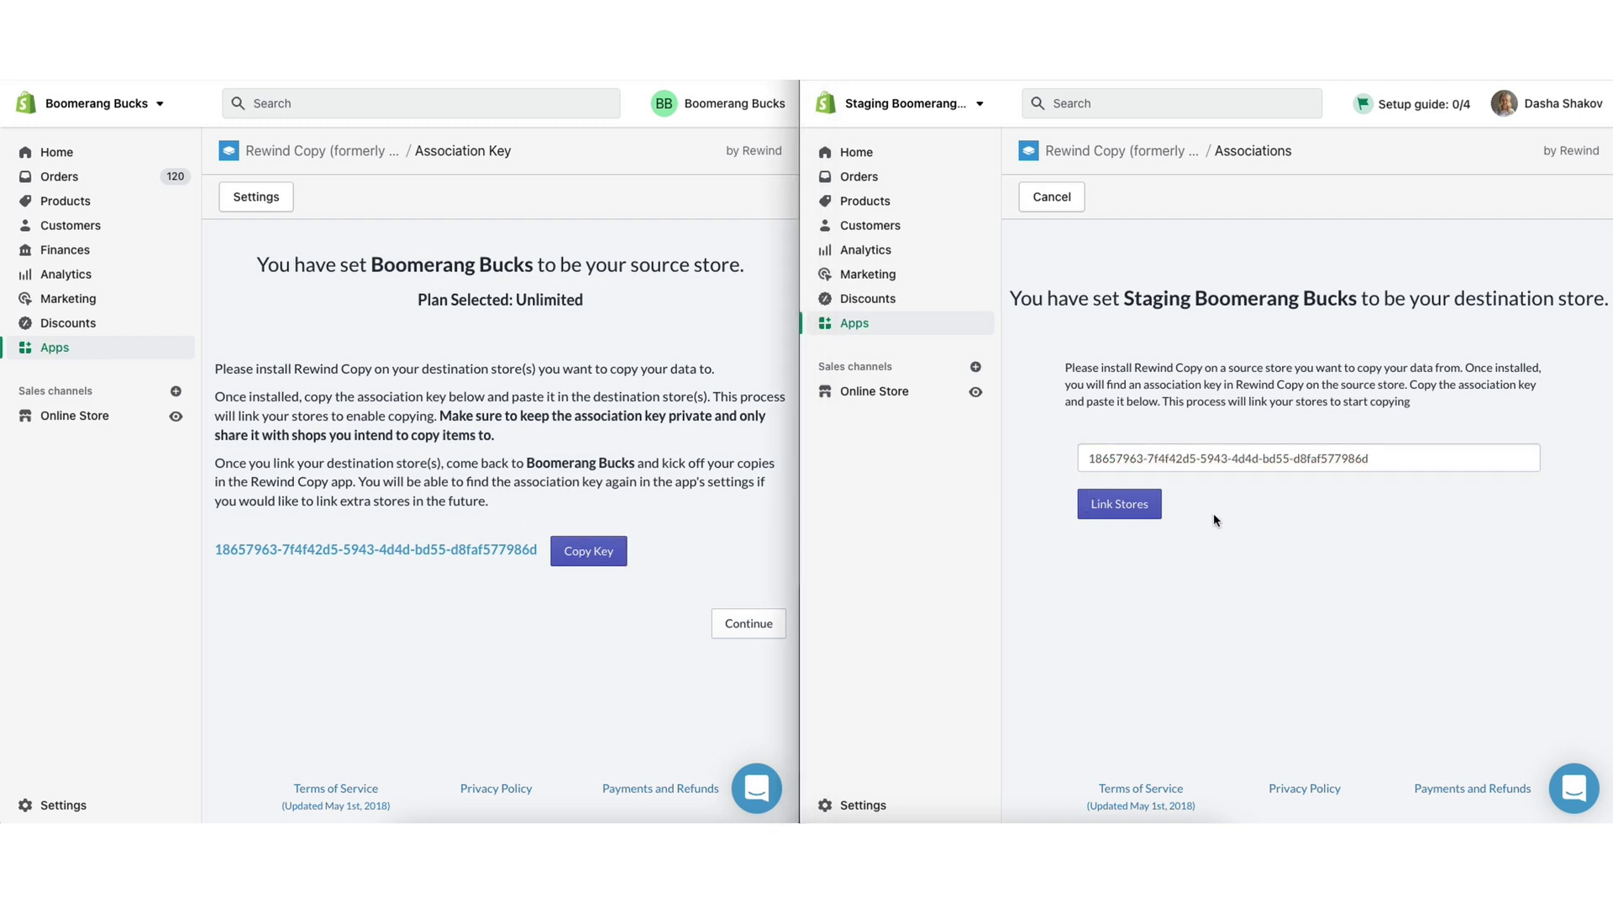
{"action": "left_click", "coordinate": [1121, 506]}
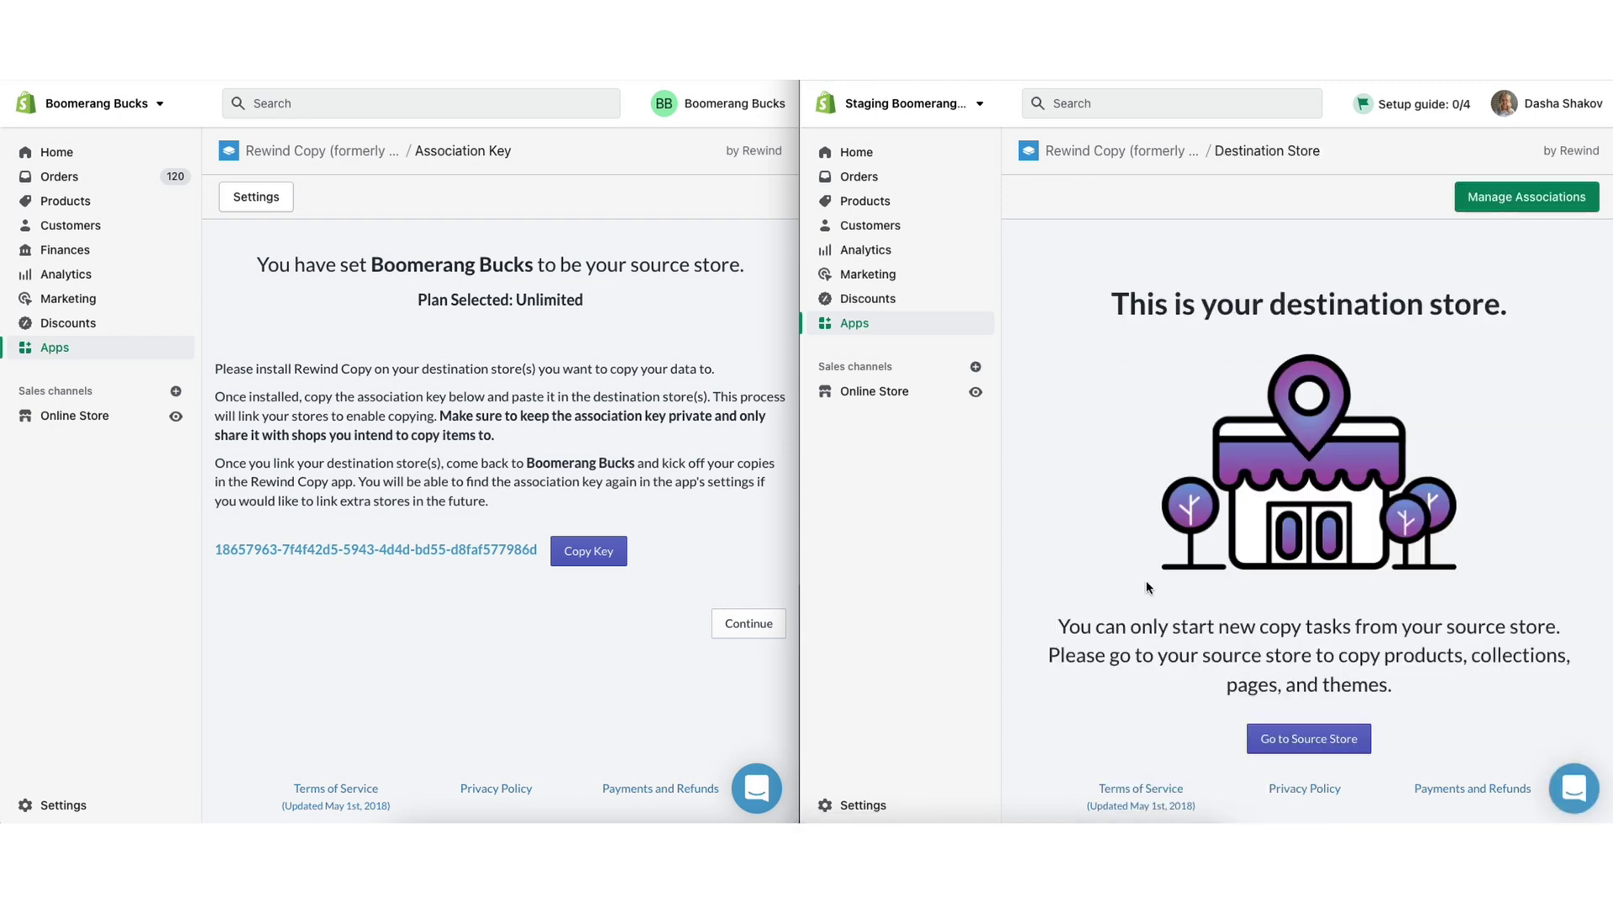
{"action": "left_click", "coordinate": [744, 591]}
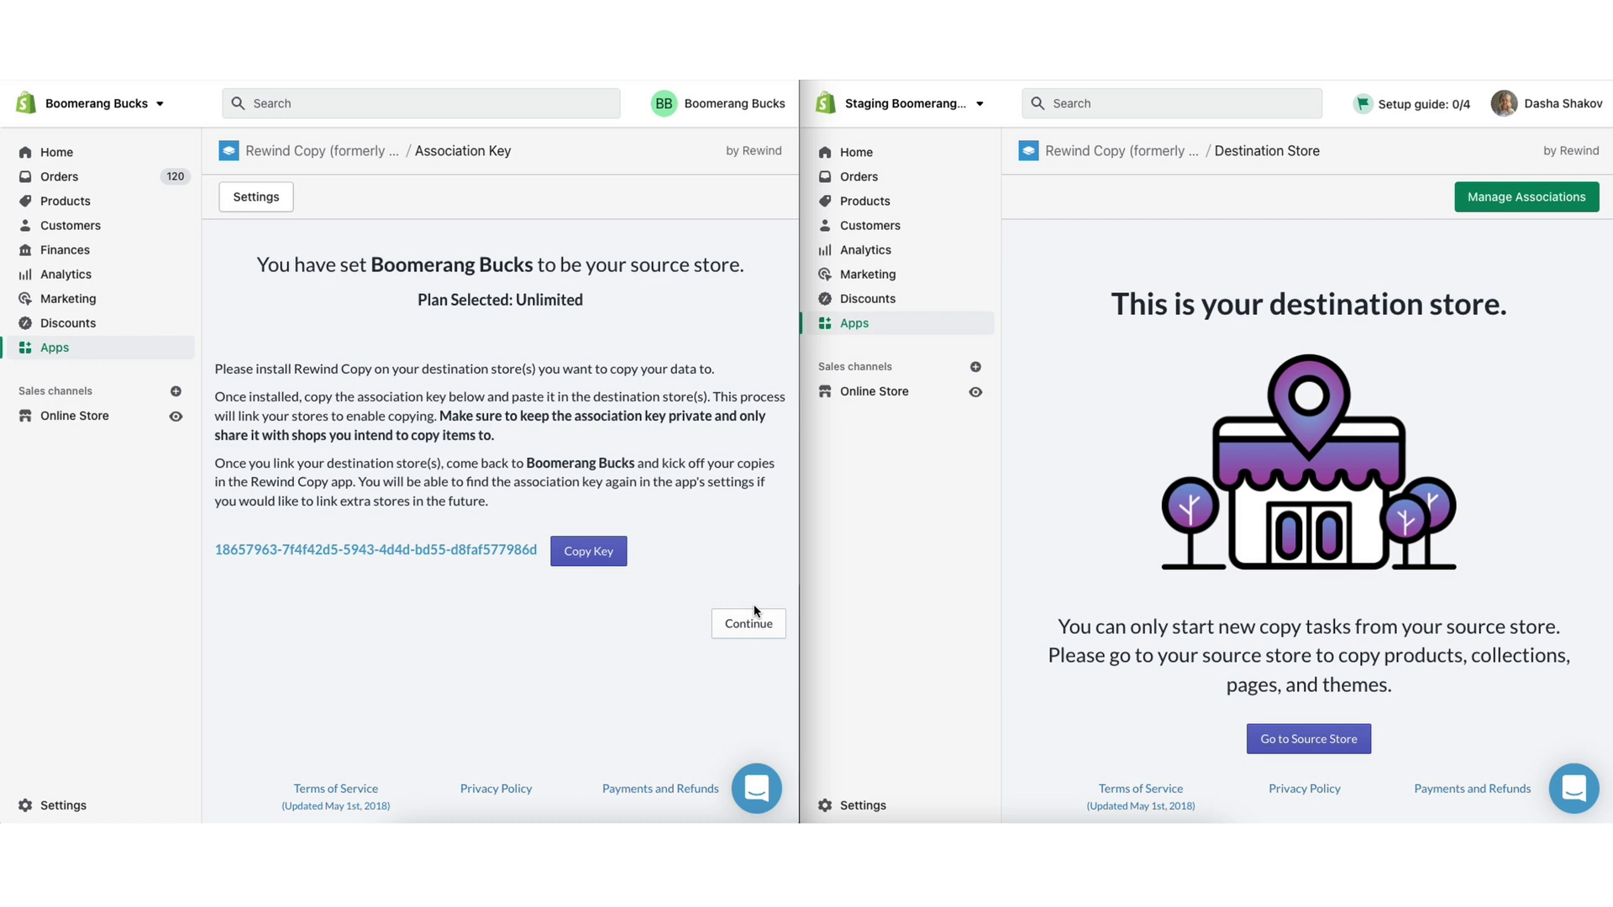
Select Pages, Blogs, Themes, Files, Products and Collections for the copy task.
{"action": "left_click", "coordinate": [748, 623]}
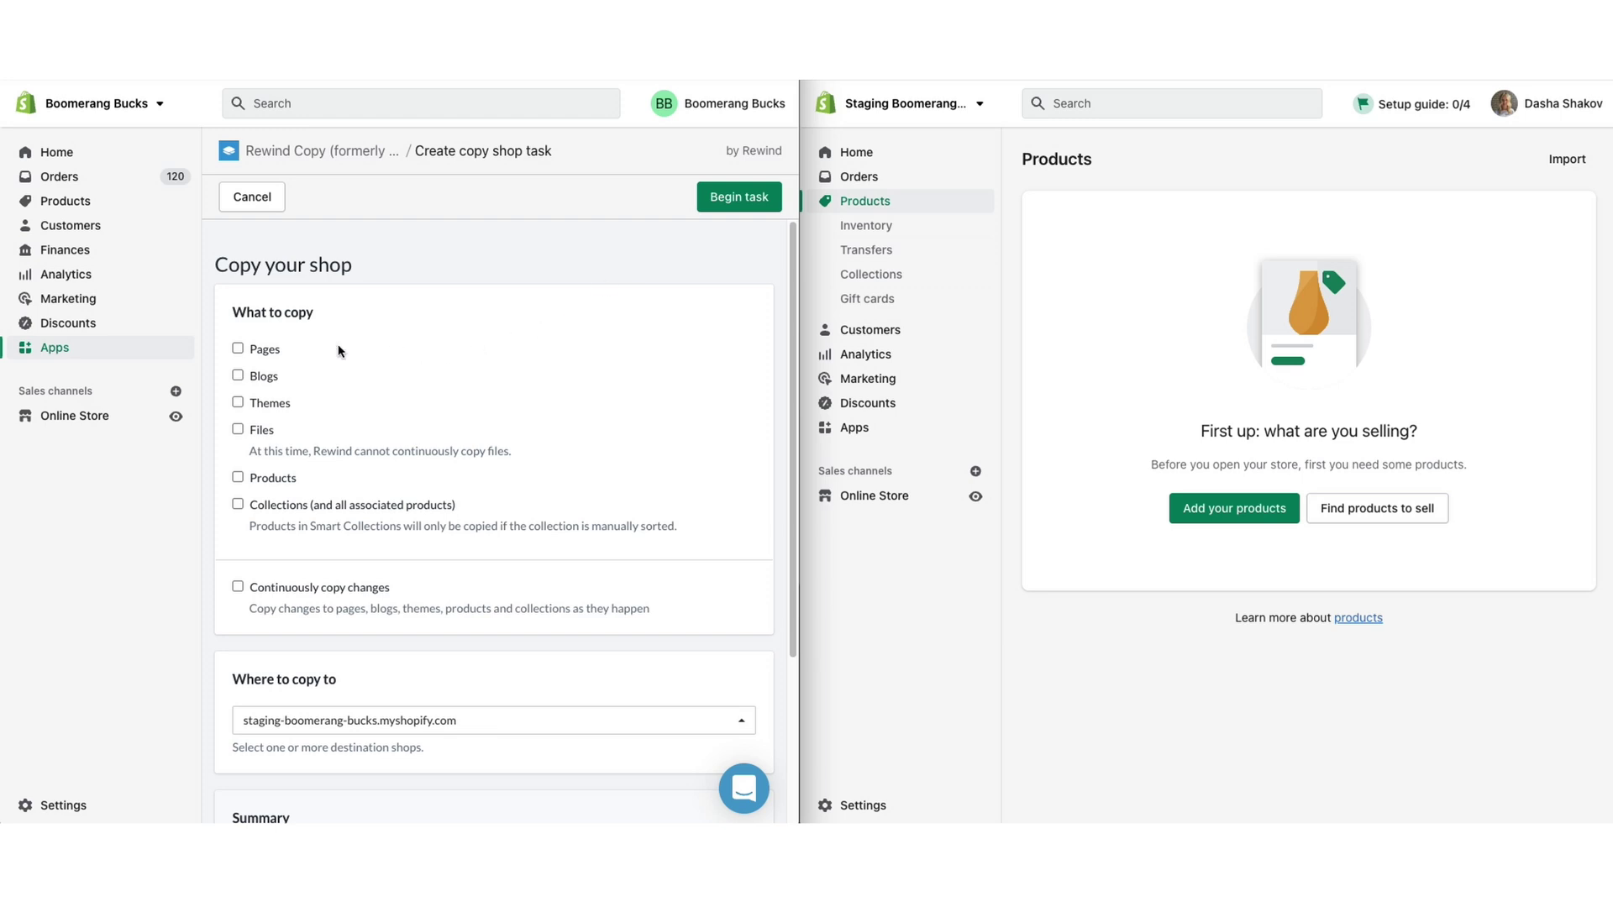
{"action": "left_click", "coordinate": [238, 348]}
{"action": "left_click", "coordinate": [237, 375]}
{"action": "left_click", "coordinate": [238, 403]}
{"action": "left_click", "coordinate": [237, 430]}
{"action": "left_click", "coordinate": [238, 477]}
{"action": "left_click", "coordinate": [237, 504]}
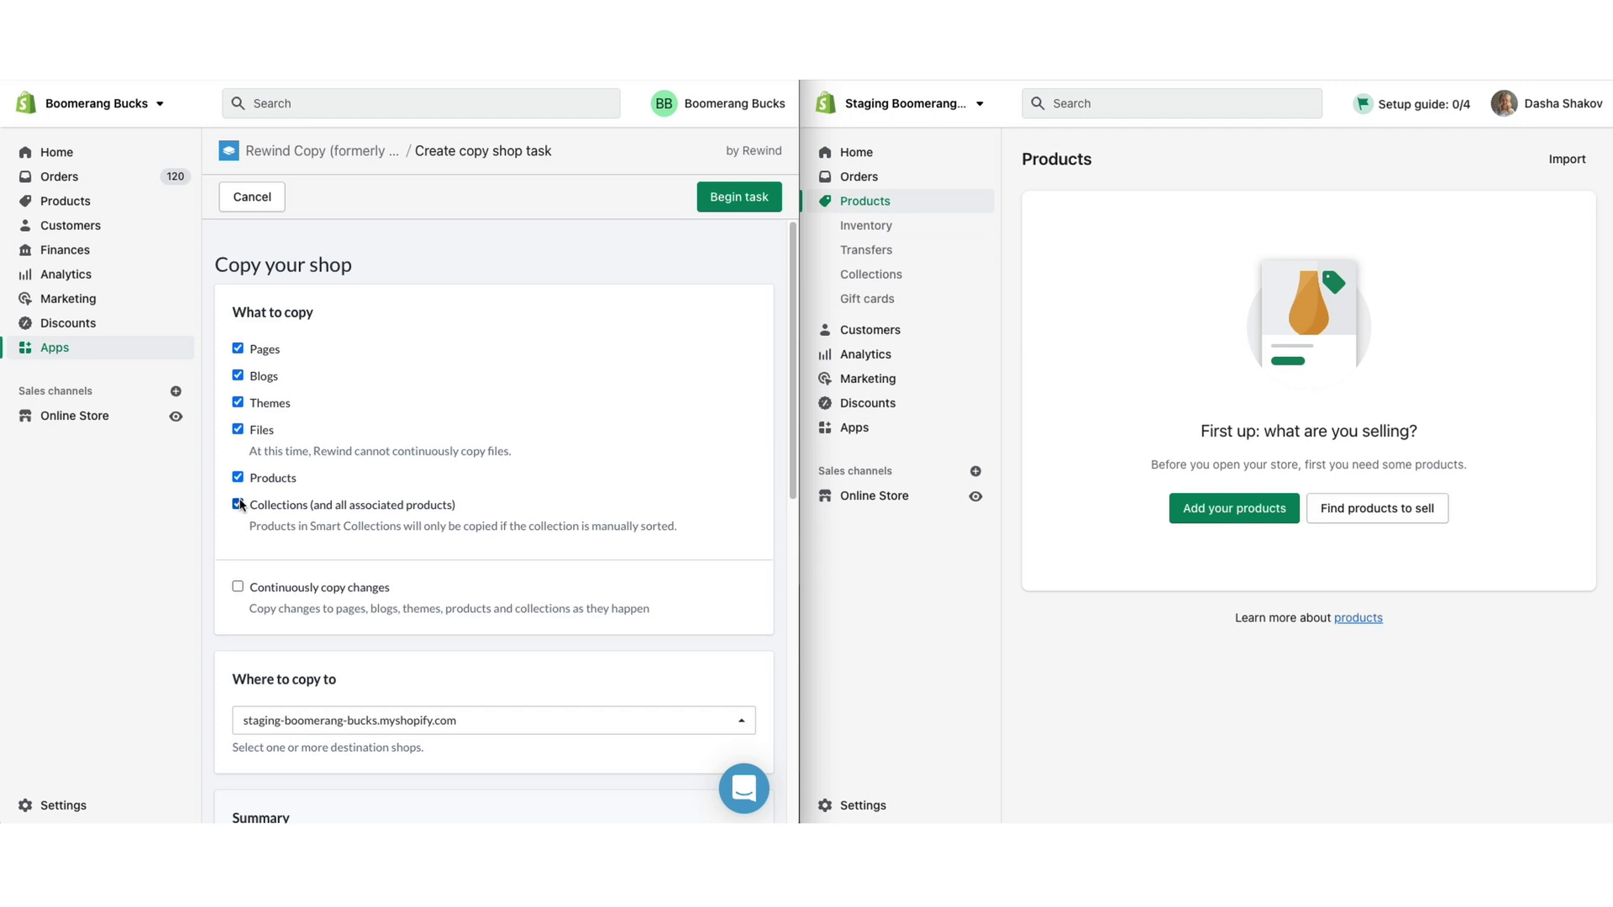
Enable continuous copying of changes and begin the copy task.
{"action": "left_click", "coordinate": [238, 586]}
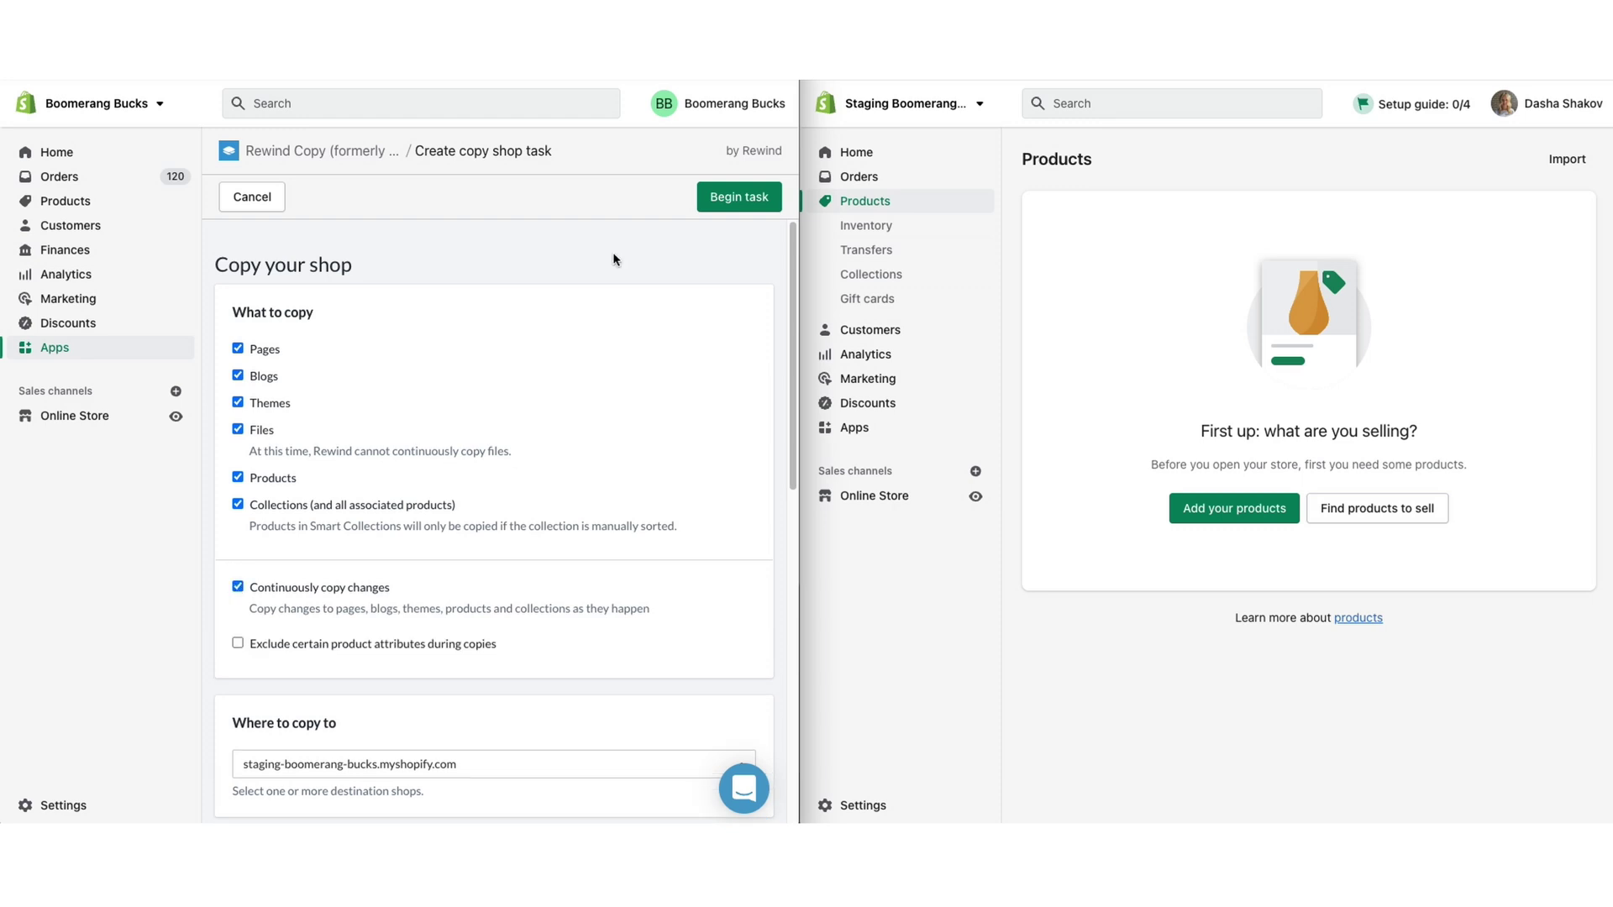
{"action": "scroll", "coordinate": [613, 259], "scroll_direction": "down", "scroll_amount": 1}
{"action": "scroll", "coordinate": [613, 259], "scroll_direction": "down", "scroll_amount": 3}
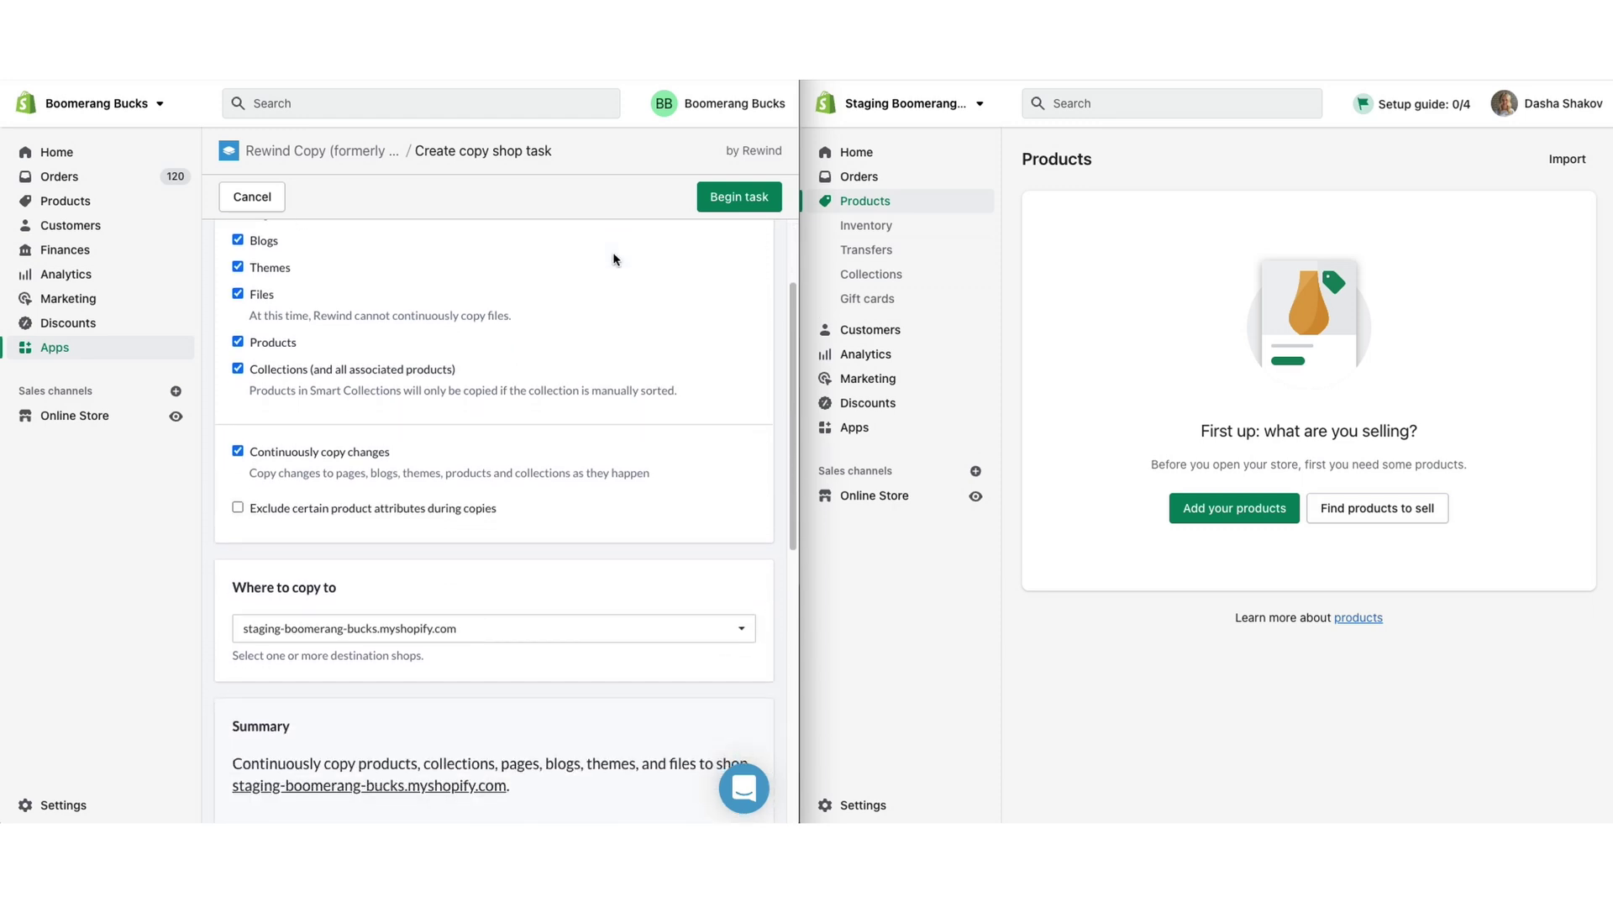
{"action": "scroll", "coordinate": [613, 259], "scroll_direction": "down", "scroll_amount": 10}
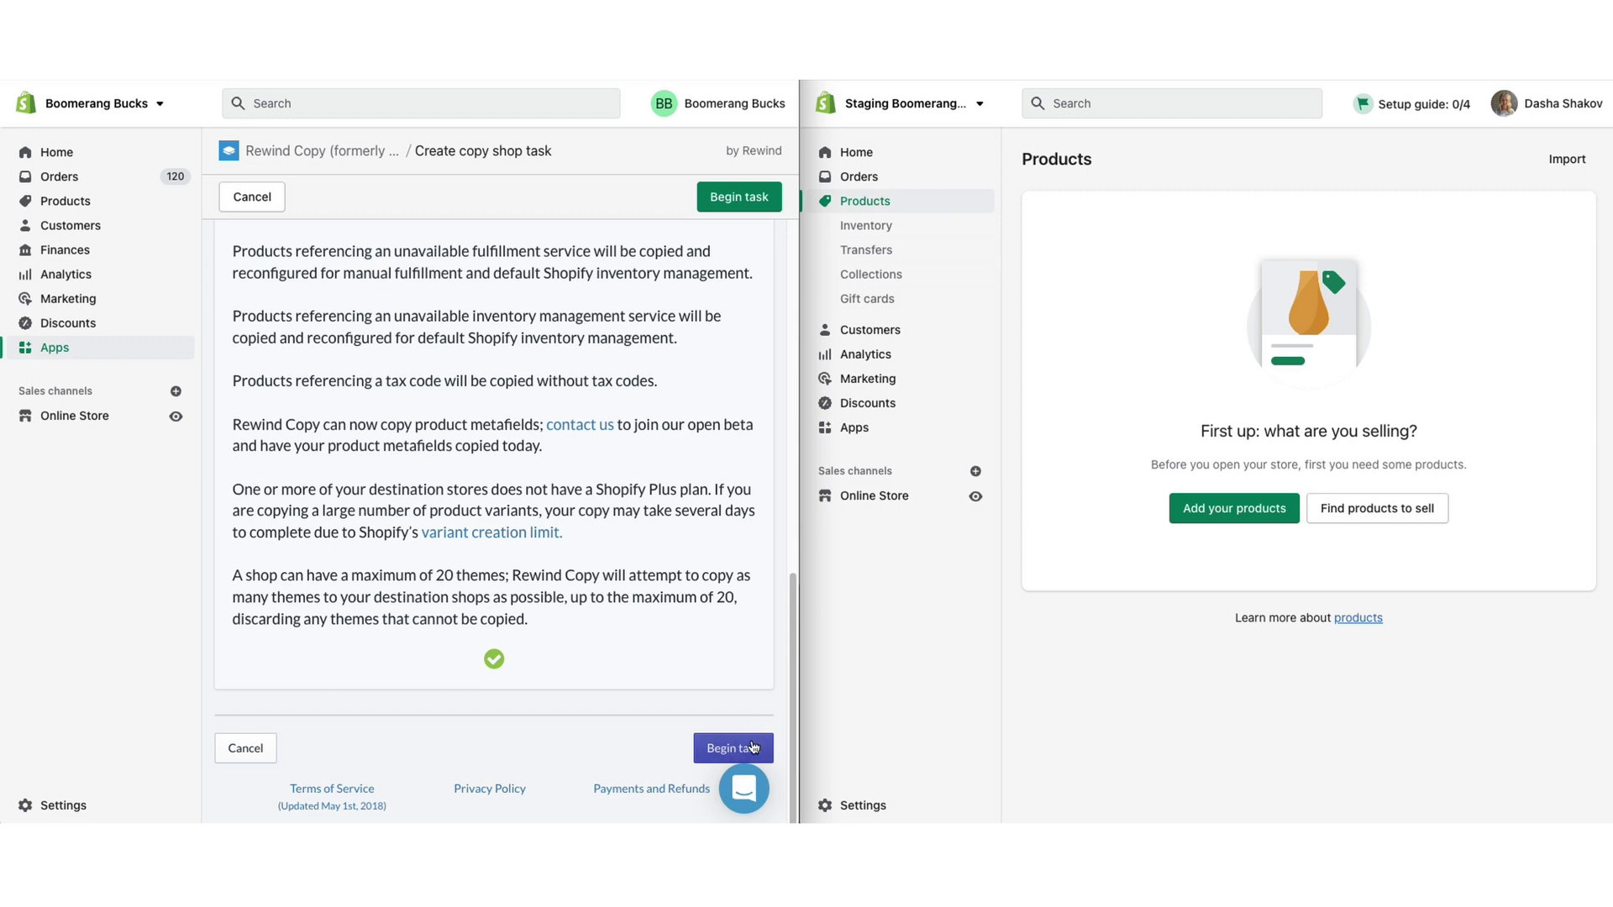
{"action": "left_click", "coordinate": [746, 747]}
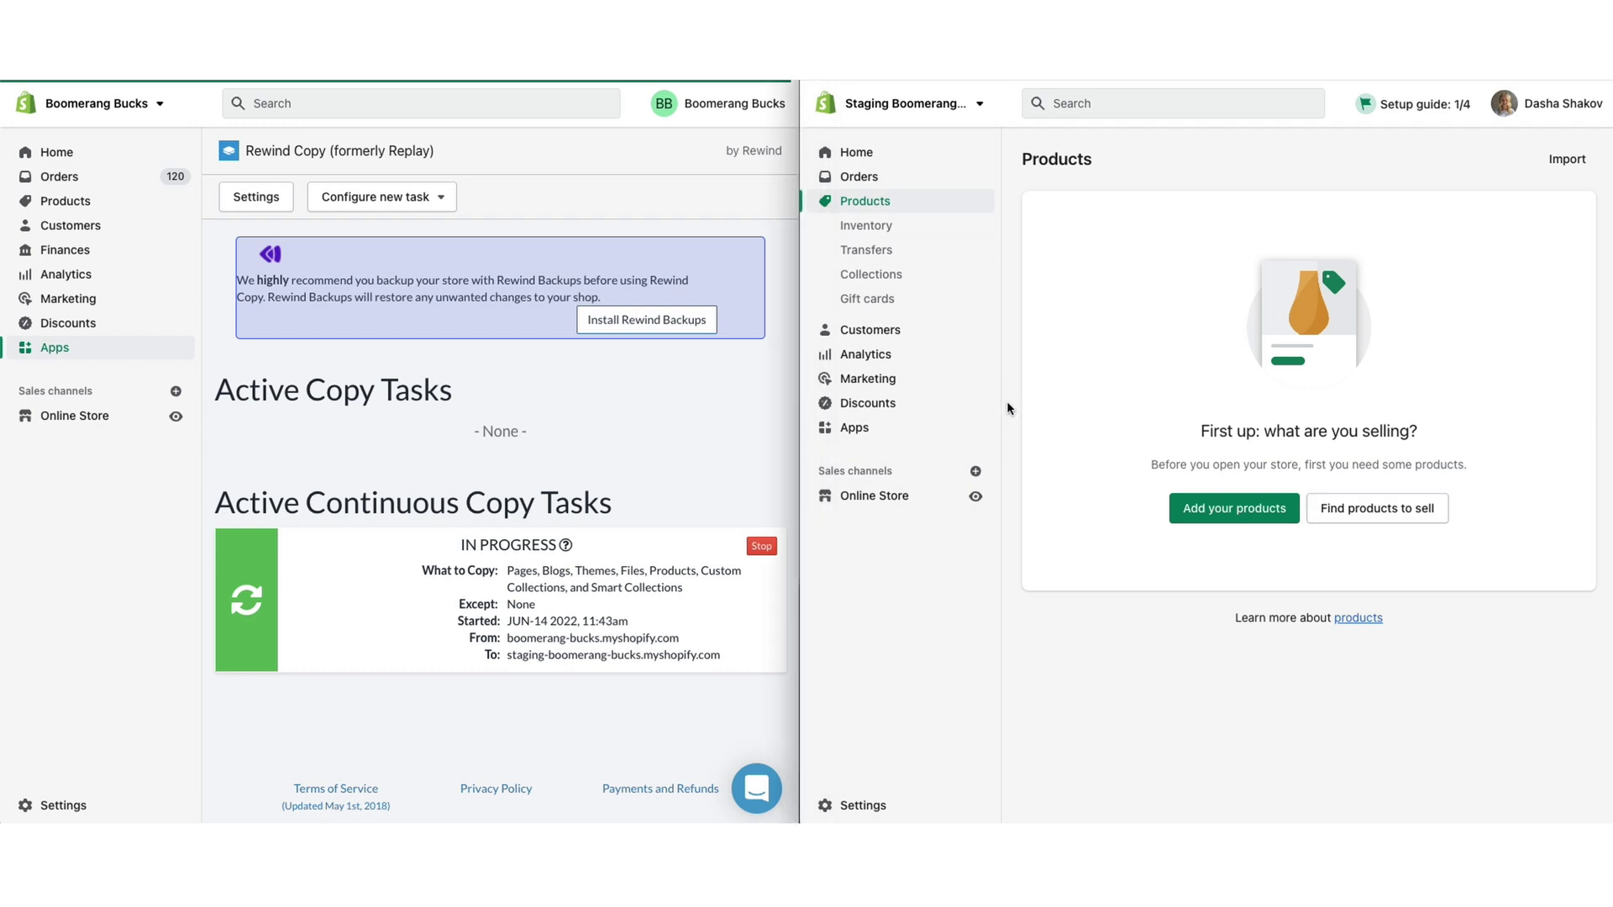
Browse the staging store's Inventory list of copied toy products like Barbie and Digimon.
{"action": "left_click", "coordinate": [892, 225]}
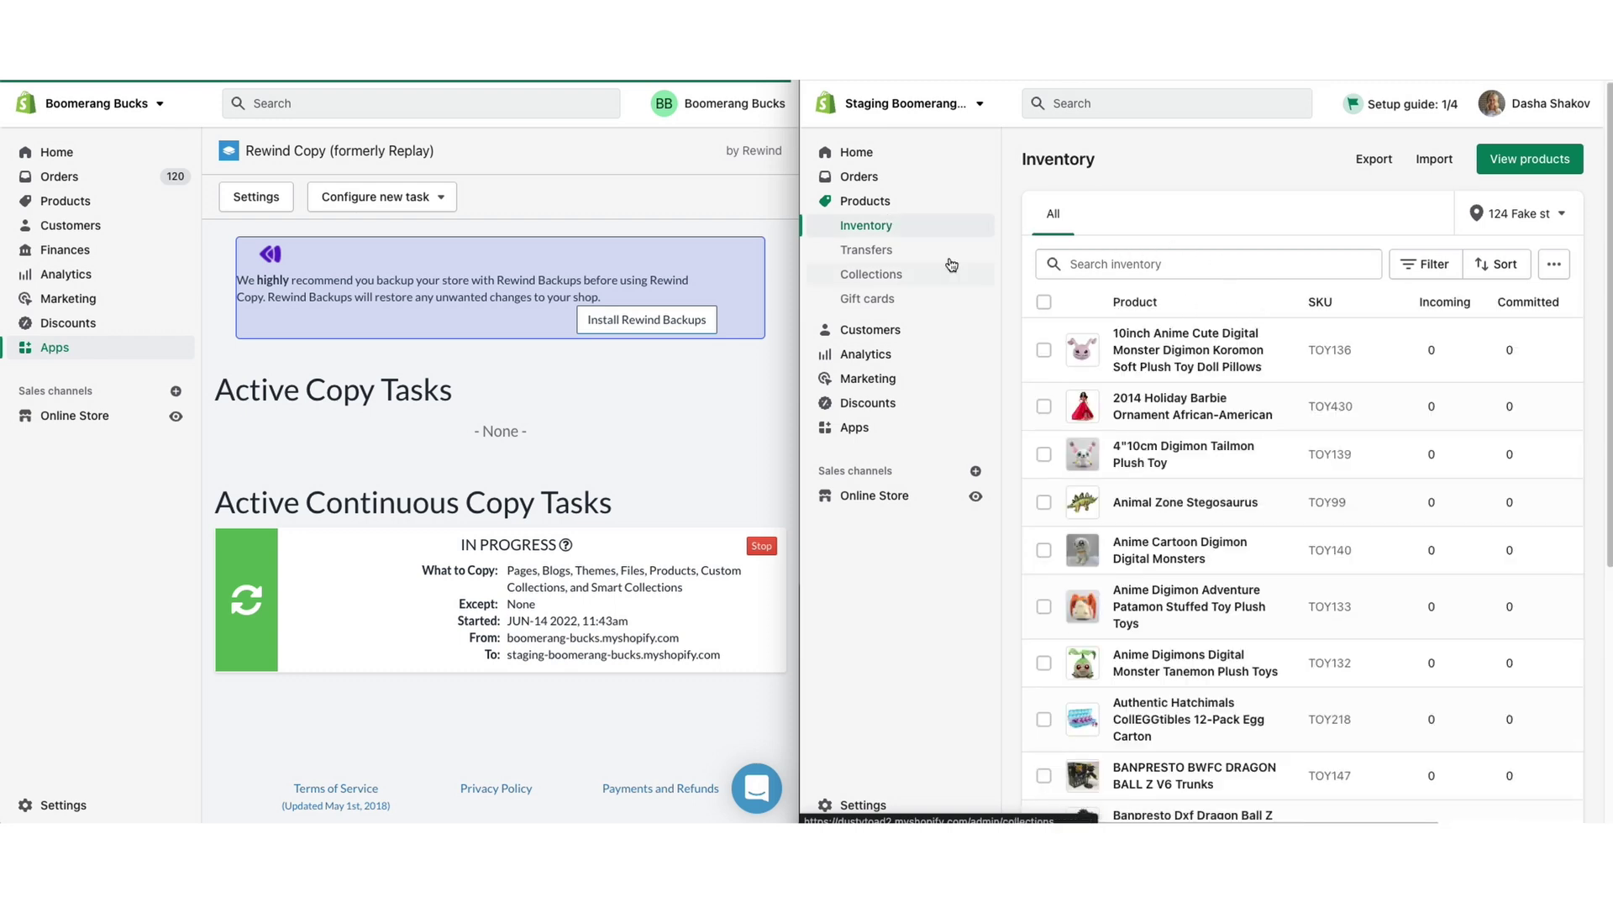
{"action": "scroll", "coordinate": [1286, 304], "scroll_direction": "down", "scroll_amount": 3}
{"action": "scroll", "coordinate": [1301, 331], "scroll_direction": "down", "scroll_amount": 3}
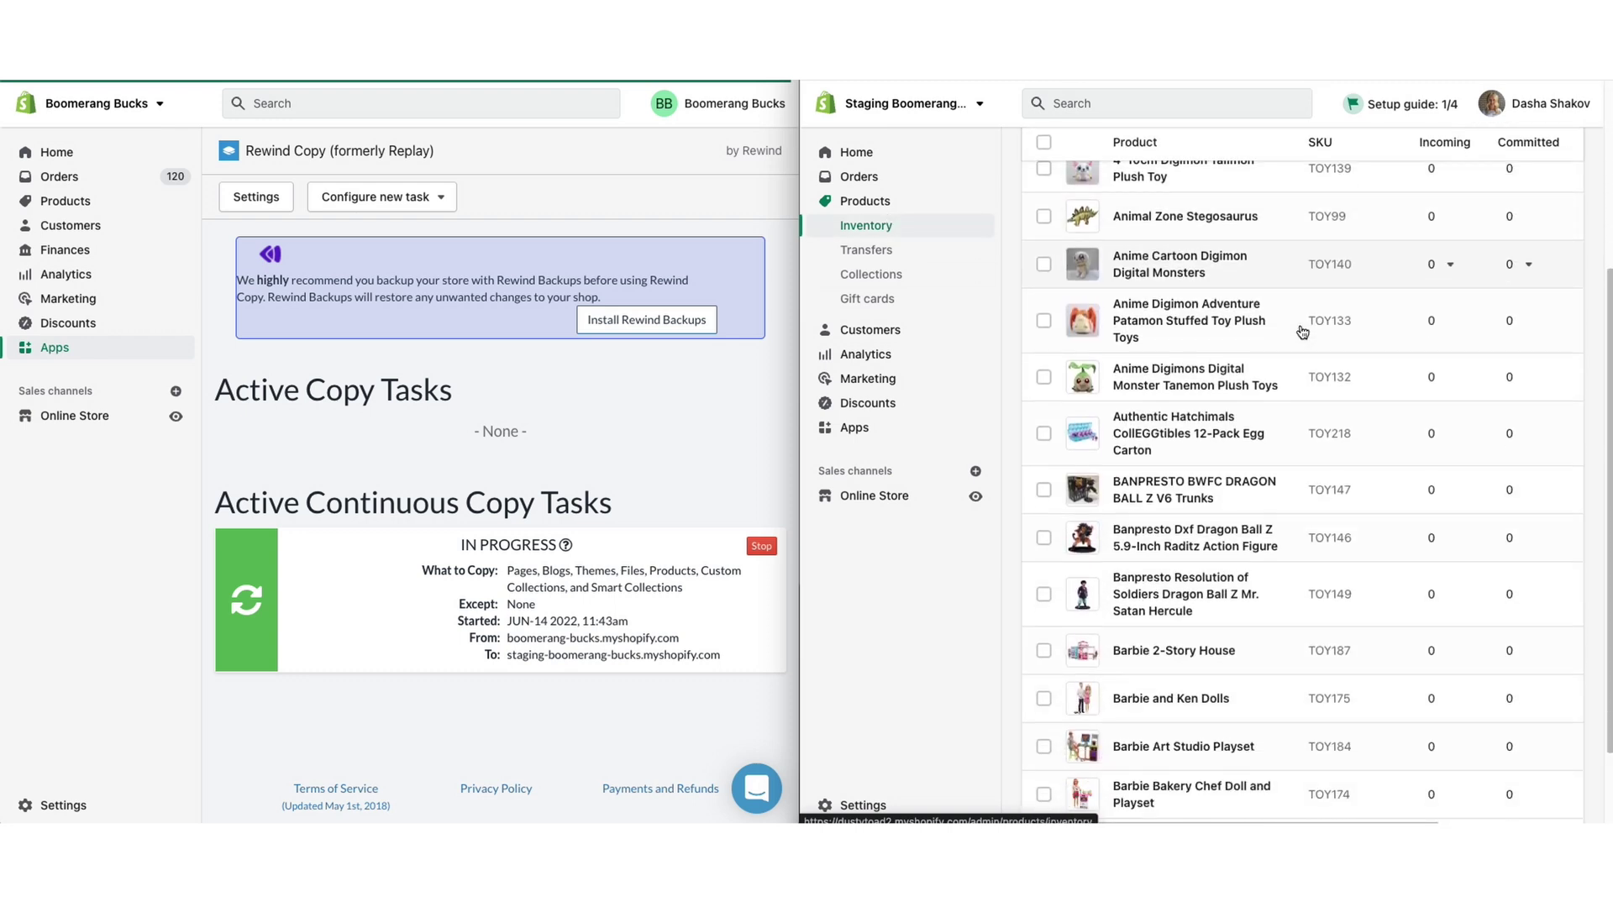